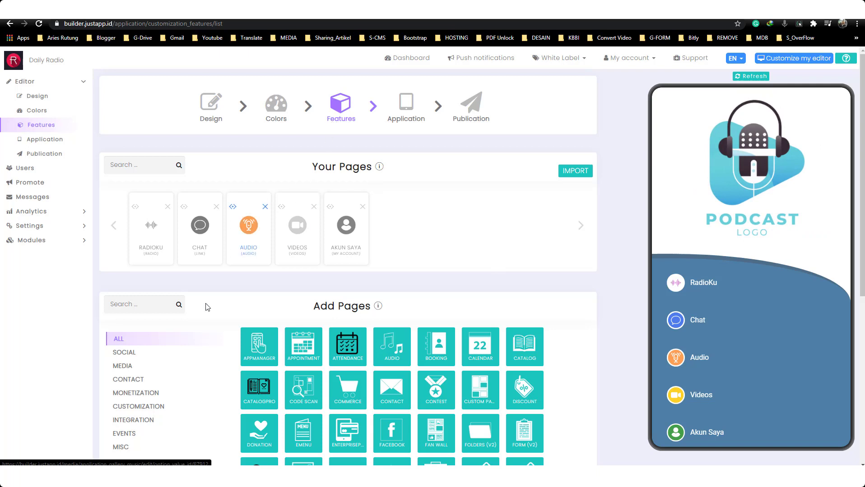
# Step: Filter to the Media page types and open the RadioKu page's settings
pyautogui.click(118, 367)
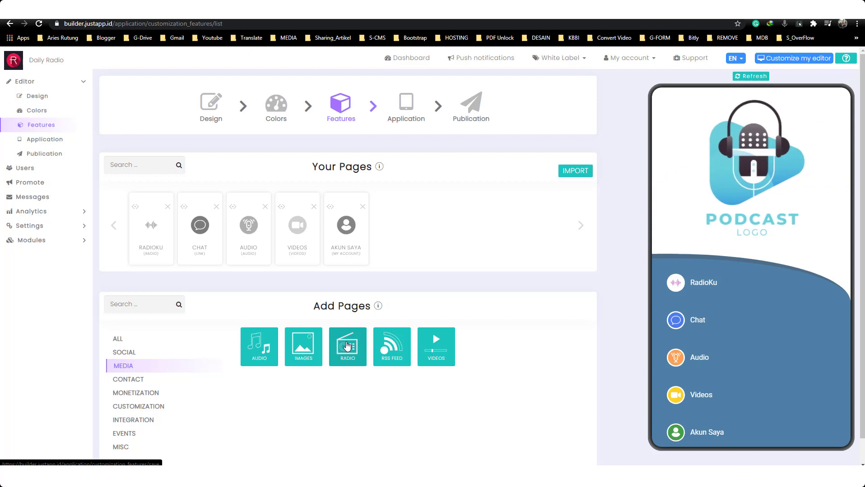
pyautogui.click(151, 227)
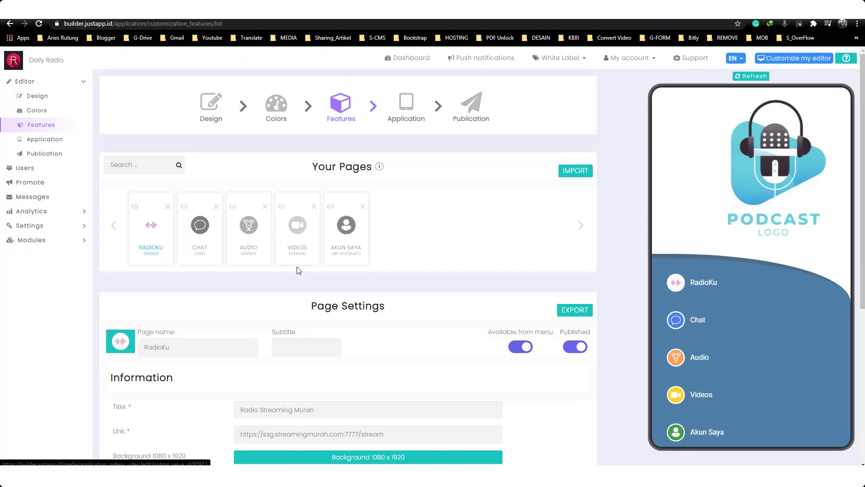
# Step: Review the RadioKu title 'Radio Streaming Murah' and its stream link by selecting each field's contents
pyautogui.scroll(-3, 298, 271)
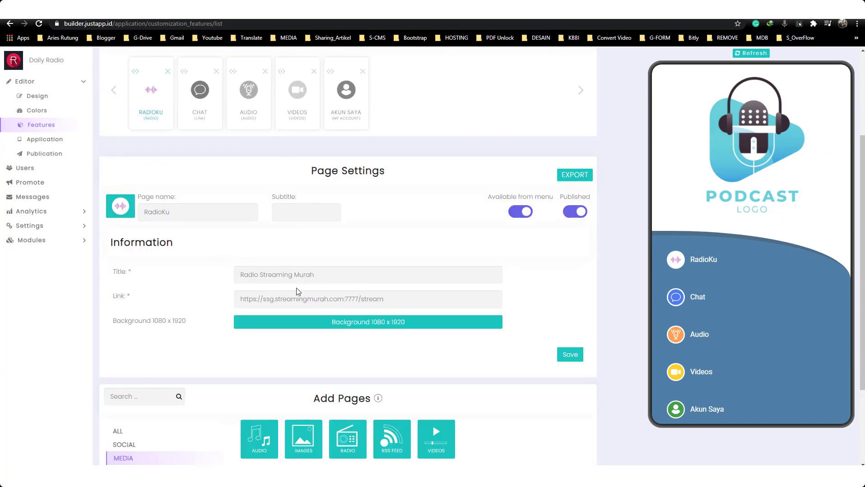
pyautogui.click(337, 277)
pyautogui.moveTo(337, 277); pyautogui.dragTo(224, 281)
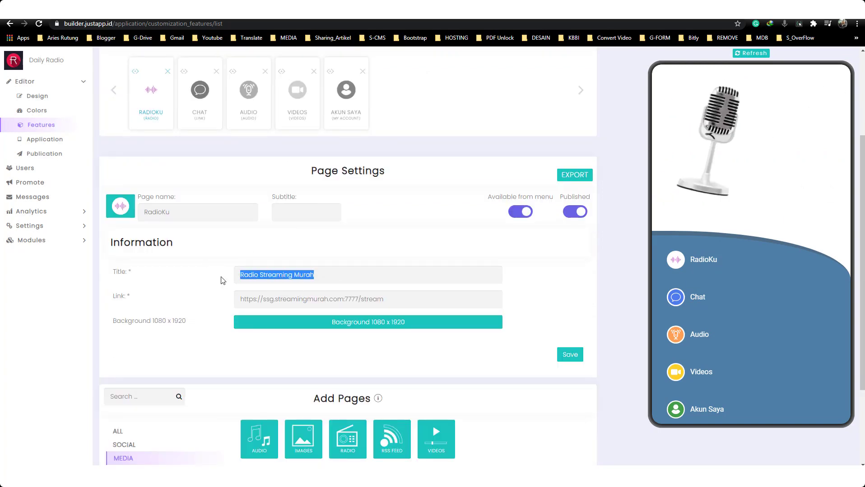
pyautogui.click(399, 298)
pyautogui.moveTo(398, 299); pyautogui.dragTo(233, 300)
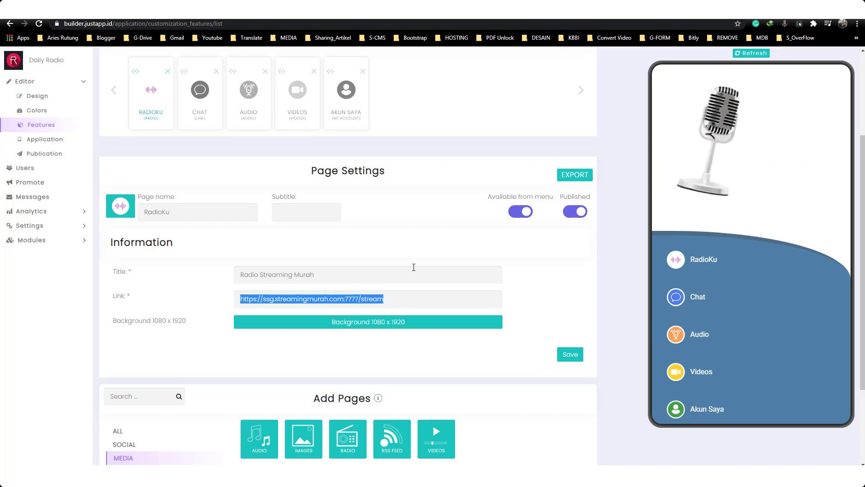
pyautogui.click(293, 302)
pyautogui.moveTo(395, 301); pyautogui.dragTo(252, 299)
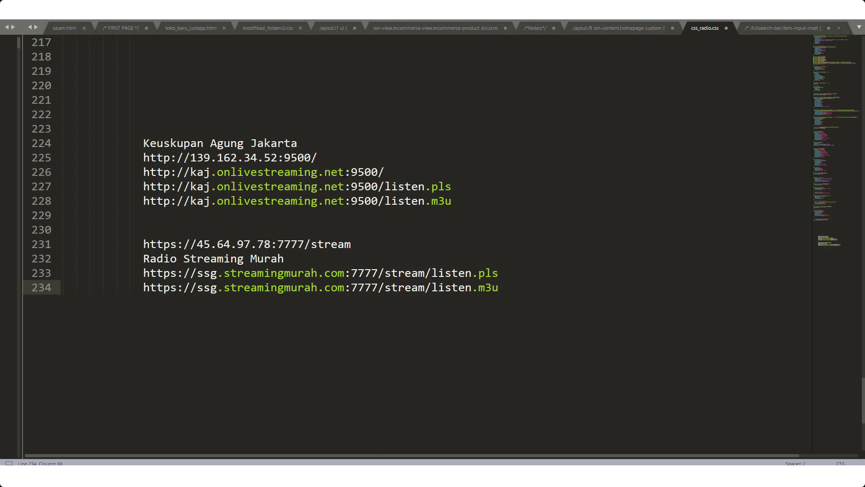
pyautogui.moveTo(344, 173); pyautogui.dragTo(189, 179)
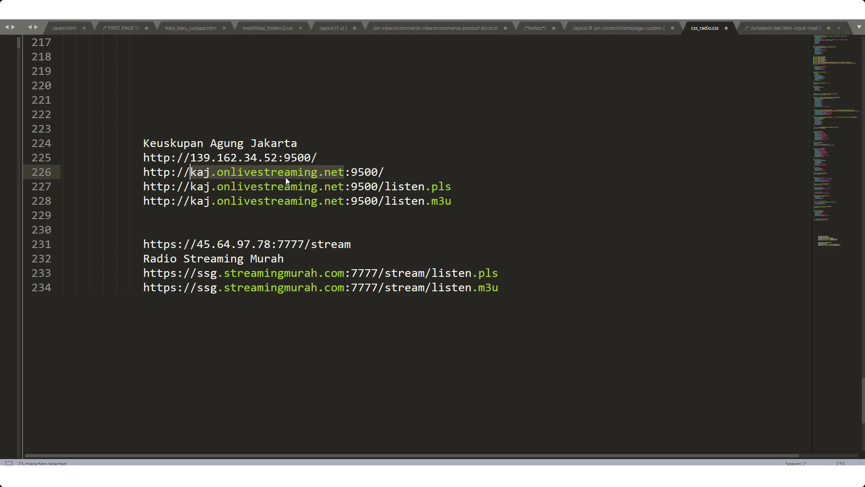
pyautogui.click(233, 222)
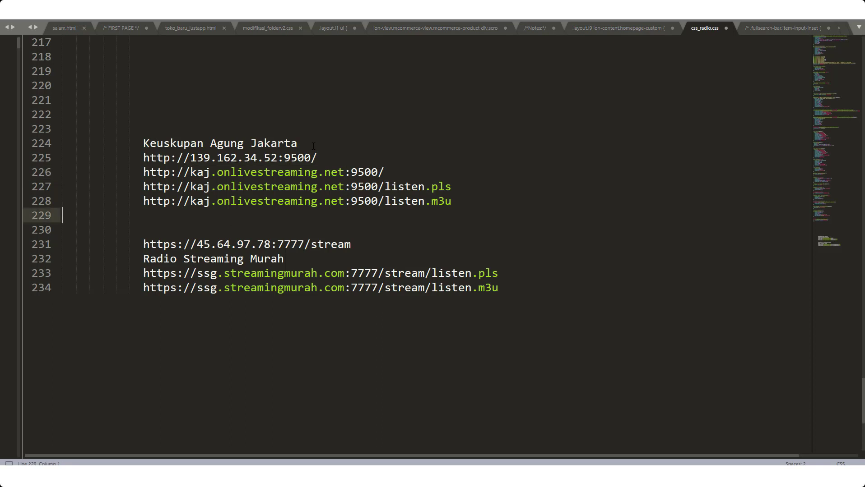
pyautogui.moveTo(313, 146); pyautogui.dragTo(143, 143)
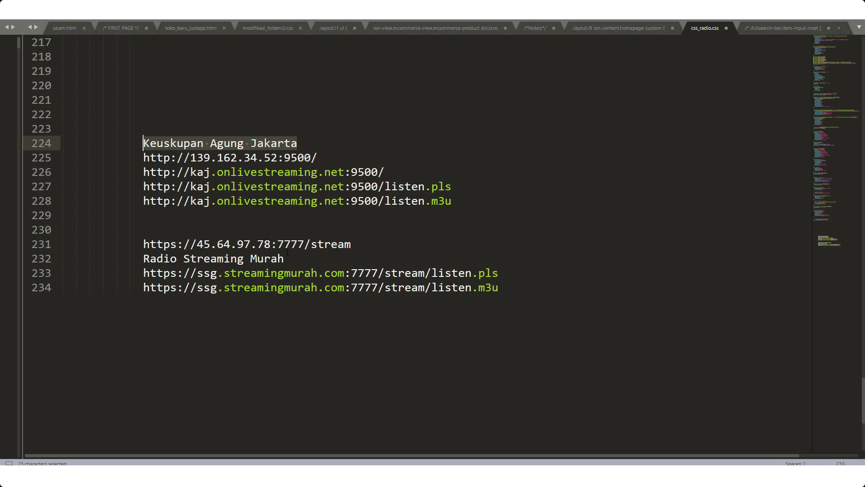
pyautogui.moveTo(287, 255); pyautogui.dragTo(163, 259)
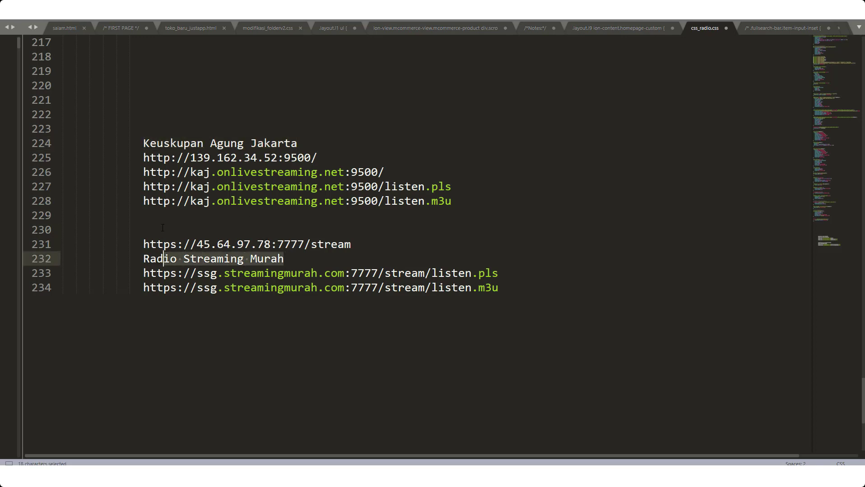
pyautogui.click(182, 158)
pyautogui.moveTo(317, 158); pyautogui.dragTo(143, 158)
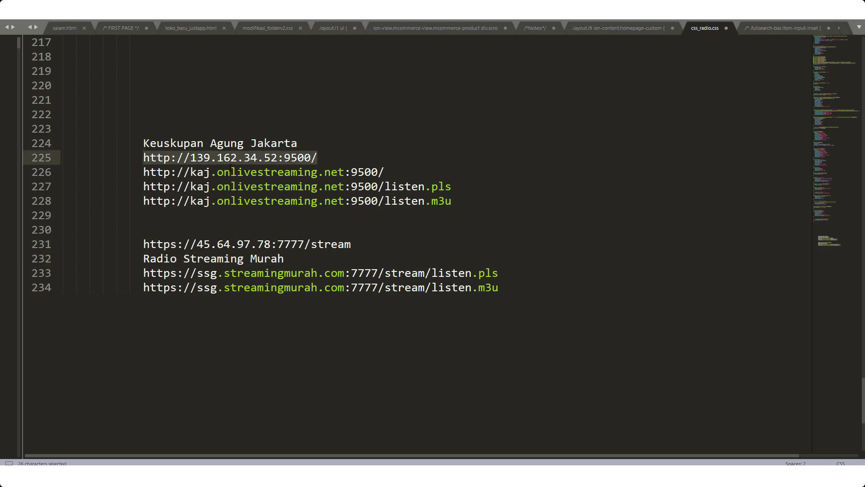
pyautogui.click(244, 158)
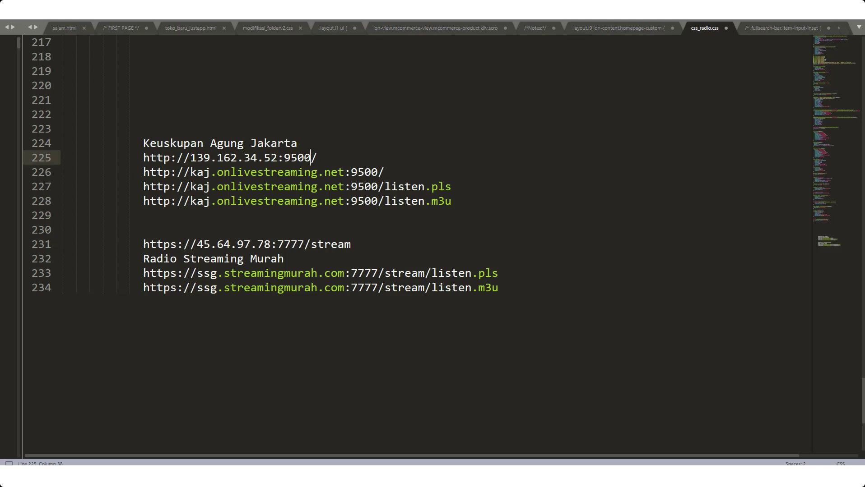
pyautogui.moveTo(311, 158); pyautogui.dragTo(143, 157)
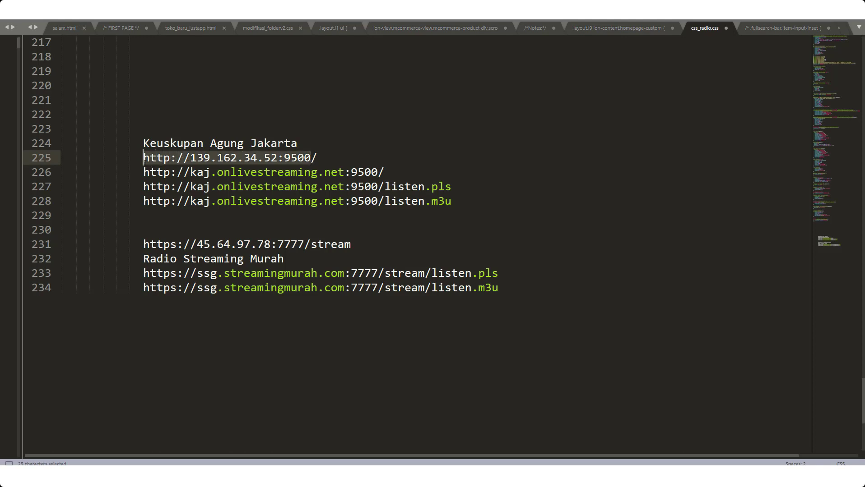
pyautogui.moveTo(189, 171); pyautogui.dragTo(224, 171)
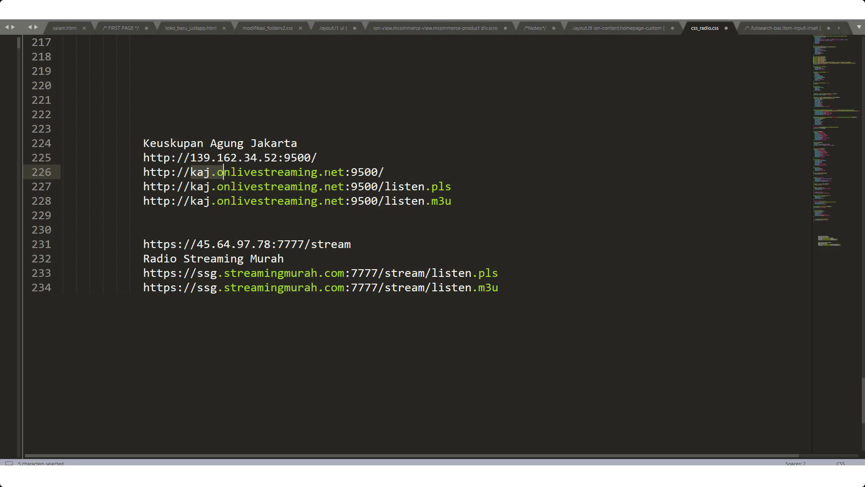
pyautogui.click(339, 218)
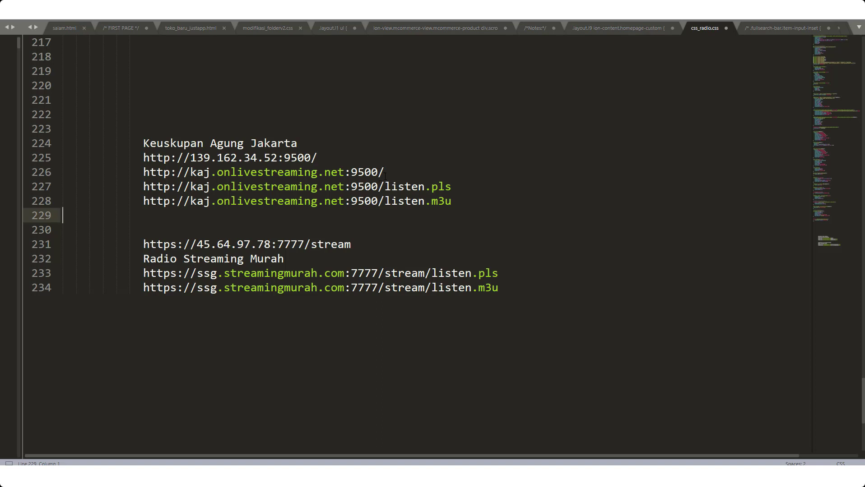
pyautogui.moveTo(384, 172); pyautogui.dragTo(143, 171)
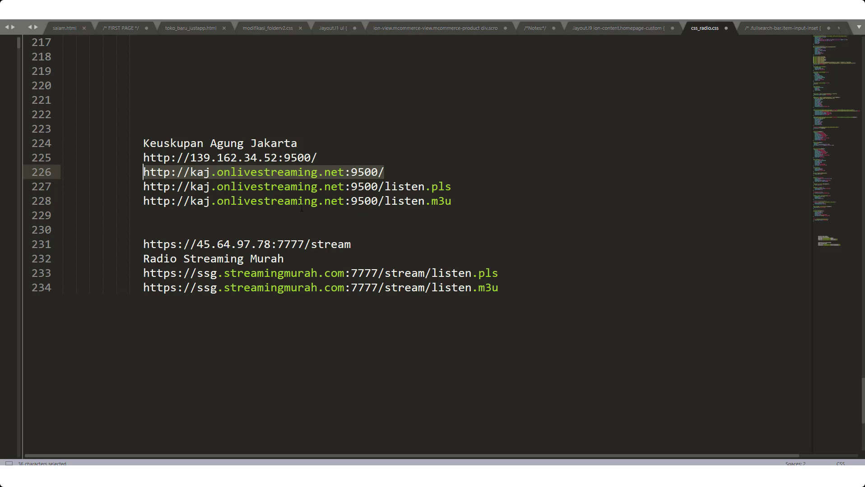
# Step: Copy the line 226 URL and paste it on a new line below line 234
pyautogui.hotkey('ctrl', 'c')
pyautogui.click(266, 324)
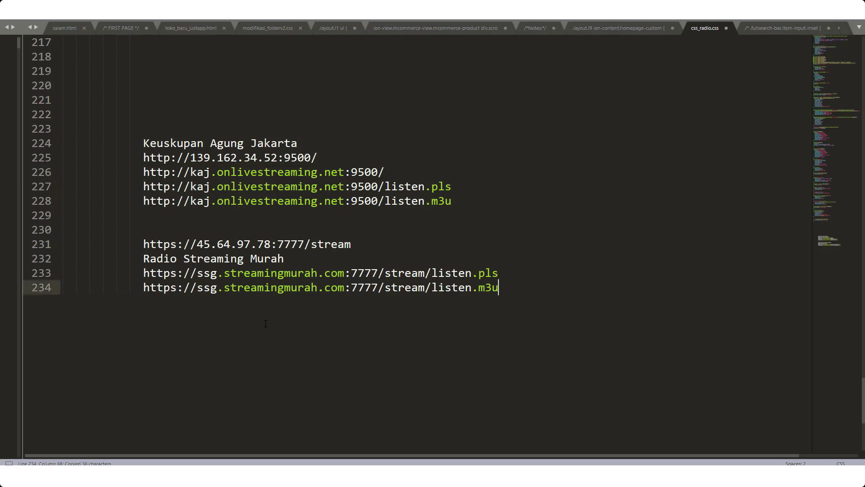
pyautogui.press('Return')
pyautogui.press('Return')
pyautogui.press('Return')
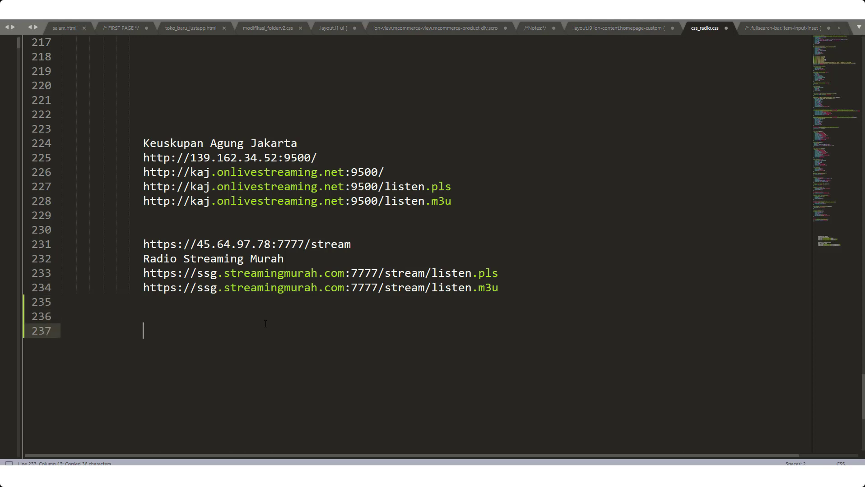
pyautogui.hotkey('ctrl', 'v')
pyautogui.press('Return')
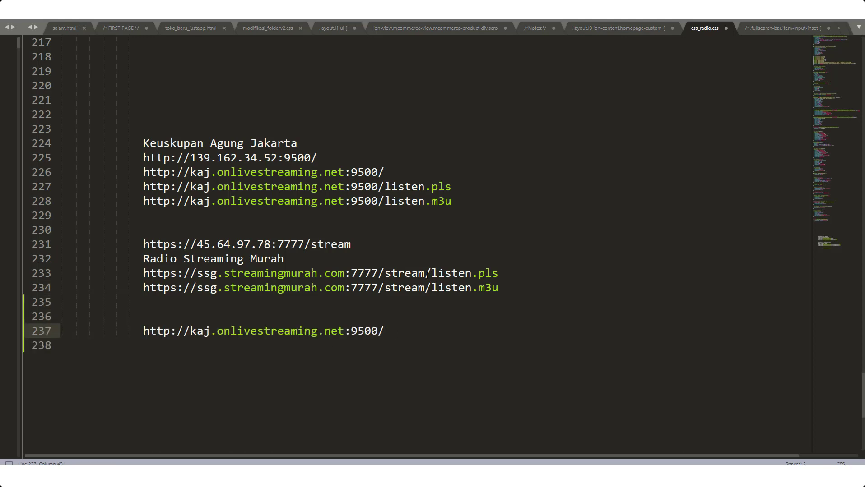
pyautogui.moveTo(425, 273); pyautogui.dragTo(145, 274)
pyautogui.hotkey('ctrl', 'c')
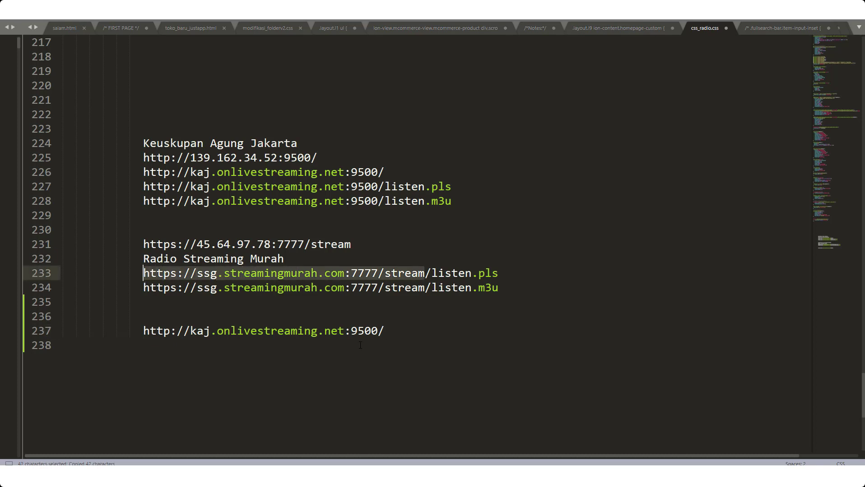
pyautogui.click(456, 331)
pyautogui.press('Return')
pyautogui.hotkey('ctrl', 'v')
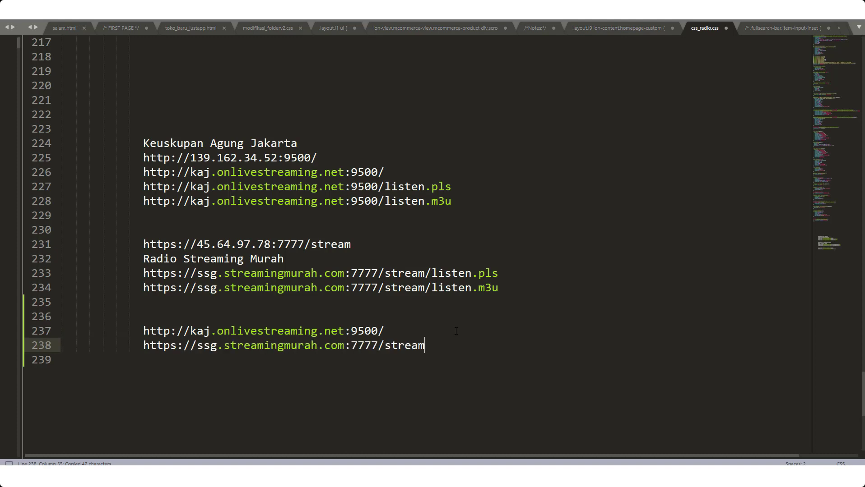
pyautogui.moveTo(441, 348); pyautogui.dragTo(143, 333)
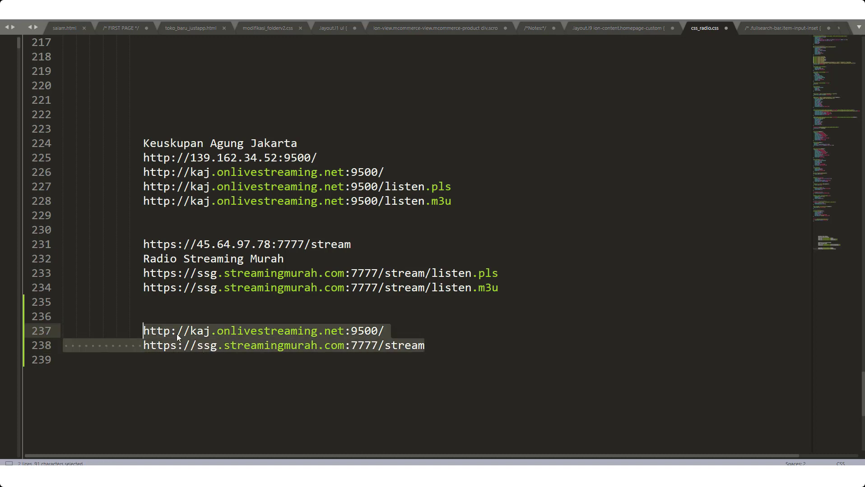
pyautogui.click(373, 361)
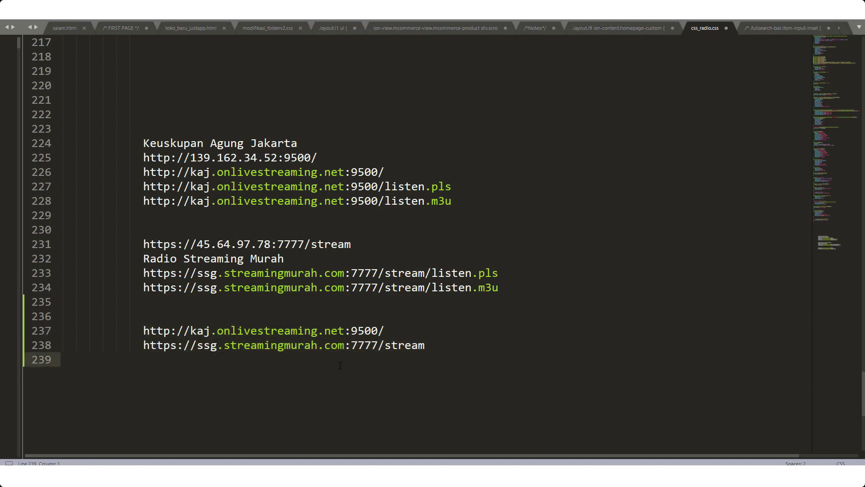
pyautogui.scroll(-2, 329, 355)
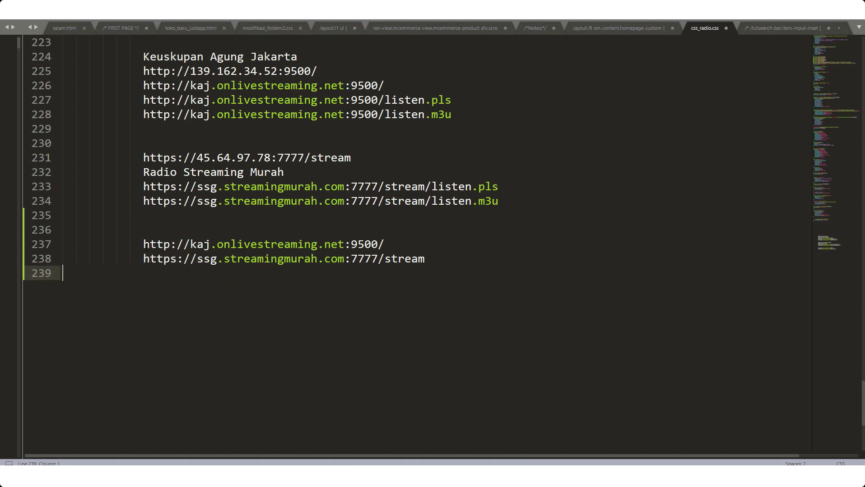
pyautogui.moveTo(143, 244); pyautogui.dragTo(165, 244)
pyautogui.click(230, 245)
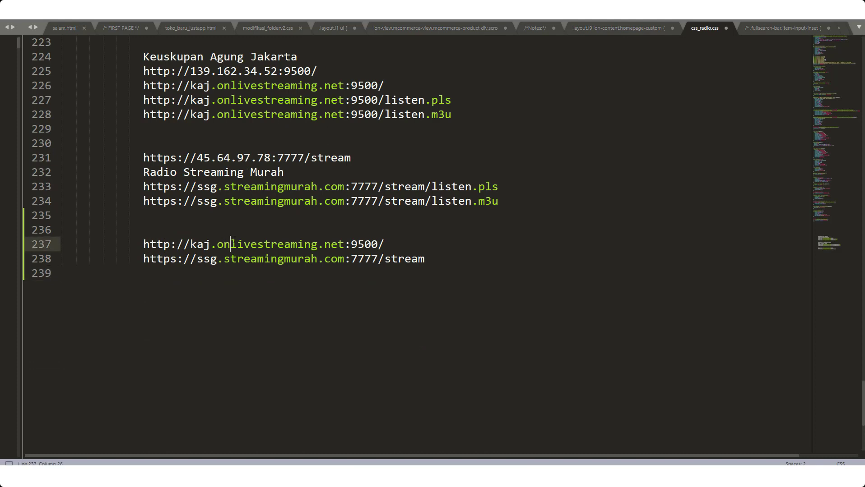
pyautogui.scroll(1, 231, 239)
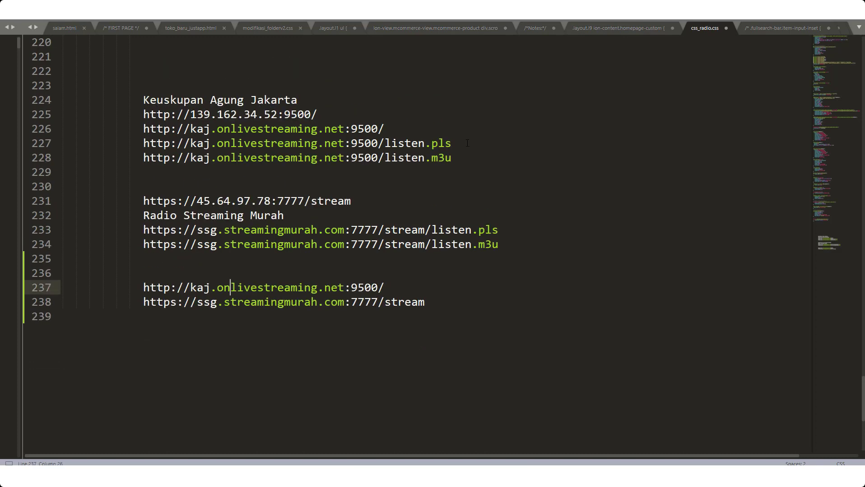
pyautogui.moveTo(467, 143); pyautogui.dragTo(145, 143)
pyautogui.click(344, 158)
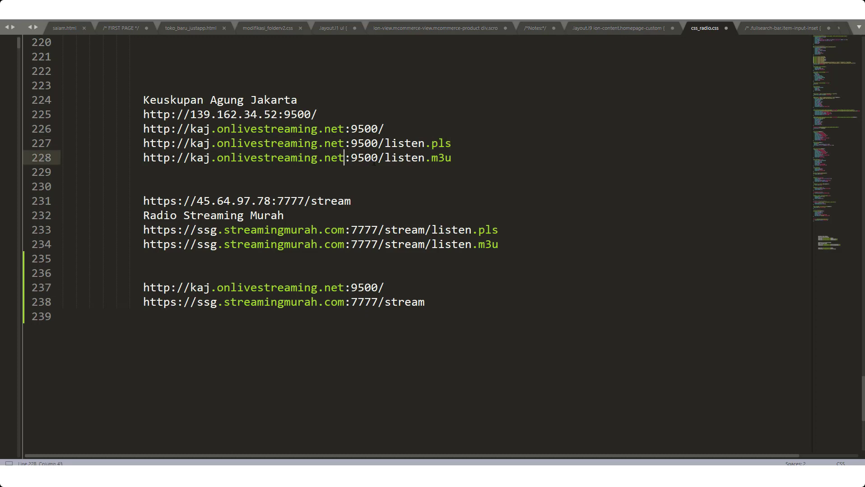
pyautogui.moveTo(377, 143)
pyautogui.mouseDown()
pyautogui.moveTo(164, 143)
pyautogui.moveTo(149, 157)
pyautogui.moveTo(150, 143)
pyautogui.mouseUp()
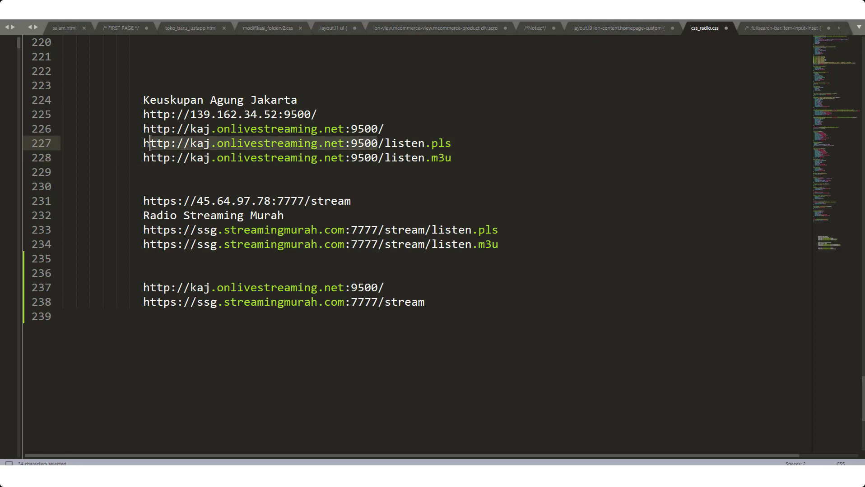
pyautogui.click(367, 144)
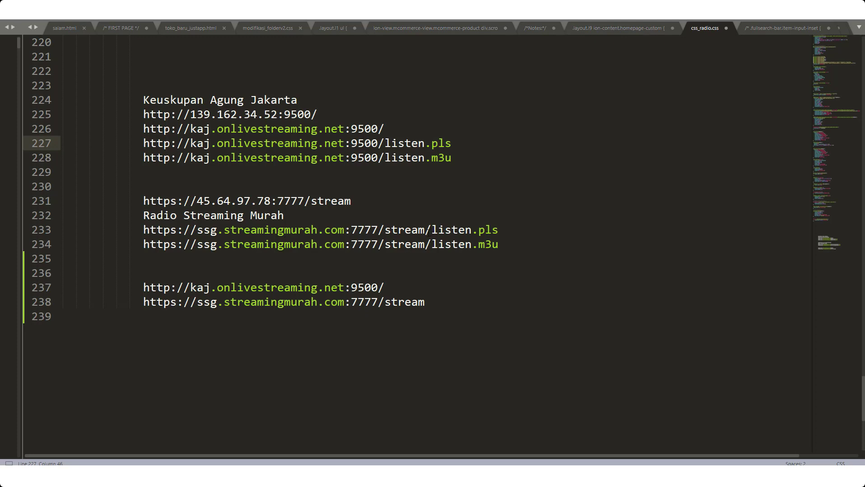
pyautogui.moveTo(144, 232); pyautogui.dragTo(491, 236)
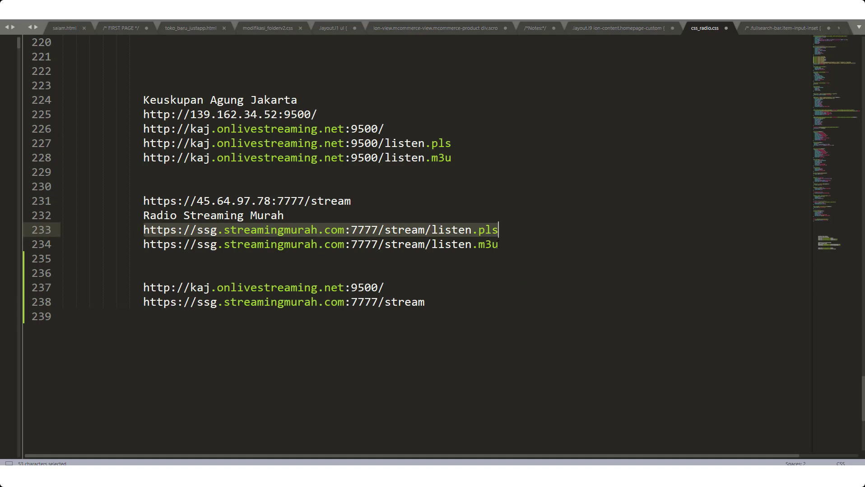
pyautogui.click(424, 231)
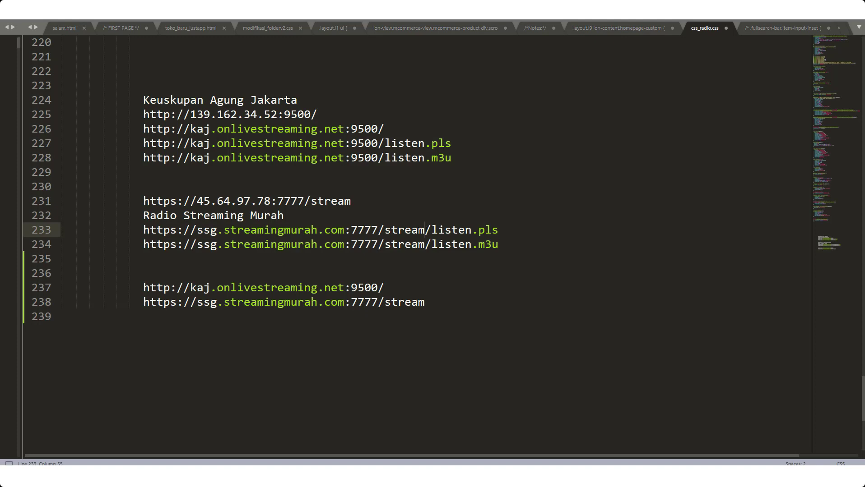
pyautogui.moveTo(424, 231); pyautogui.dragTo(143, 231)
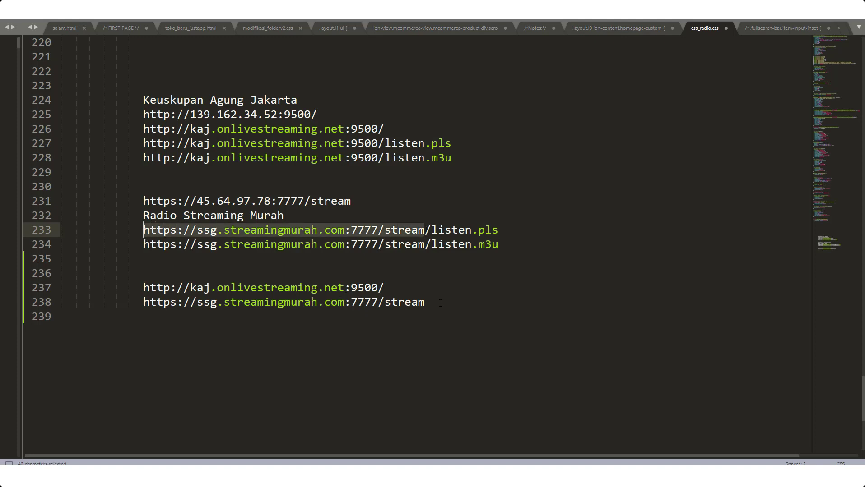
pyautogui.moveTo(424, 302); pyautogui.dragTo(143, 287)
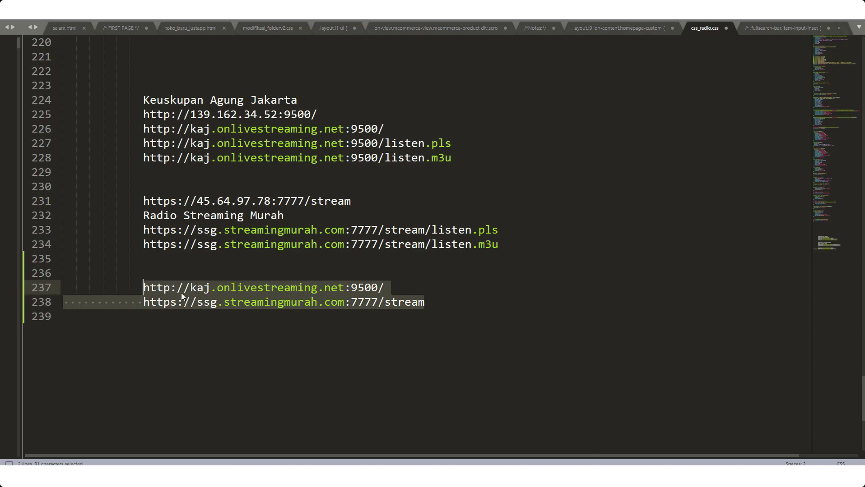
pyautogui.click(252, 312)
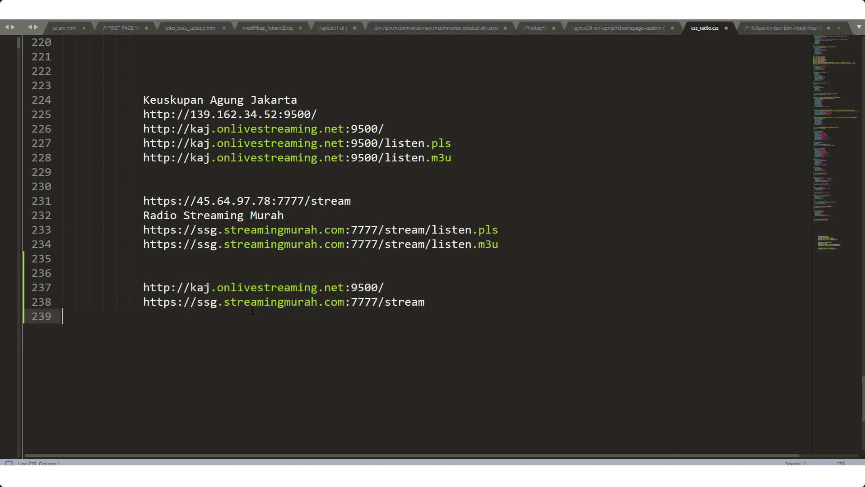
pyautogui.click(241, 275)
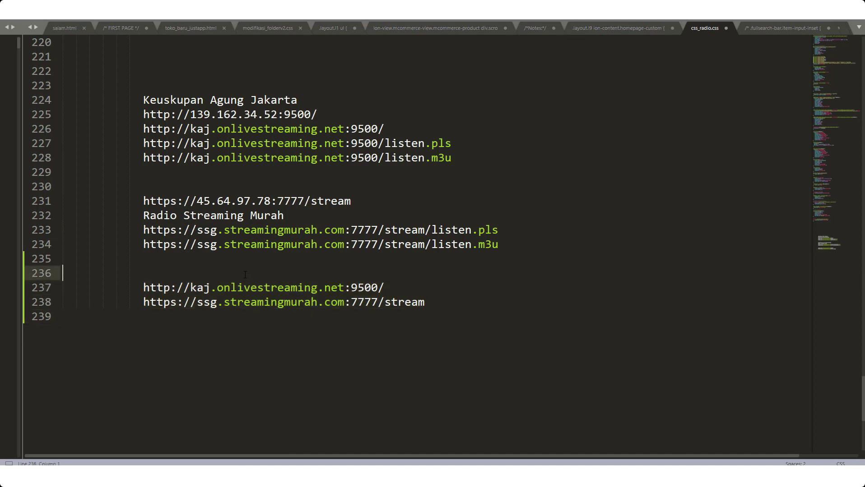
pyautogui.moveTo(351, 200); pyautogui.dragTo(143, 201)
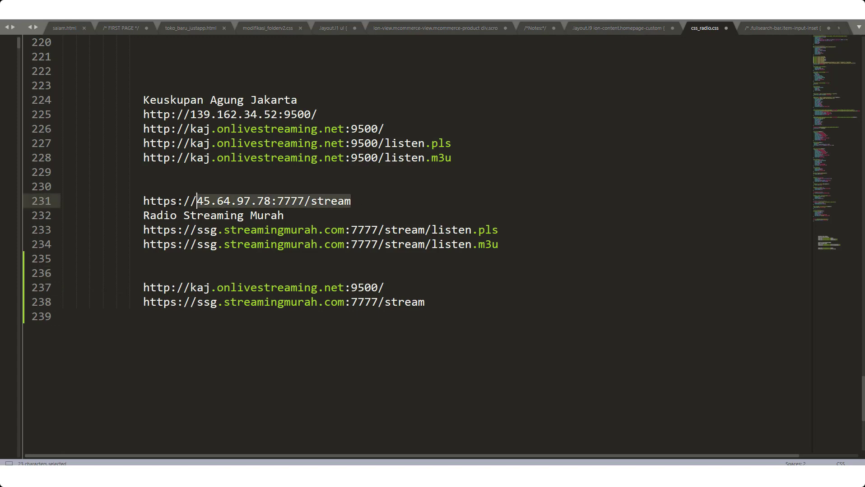
pyautogui.click(225, 279)
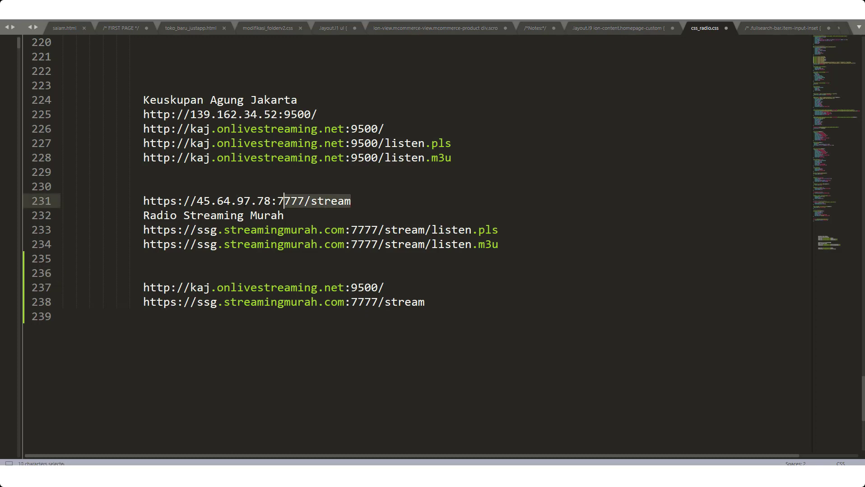
pyautogui.moveTo(352, 201); pyautogui.dragTo(143, 201)
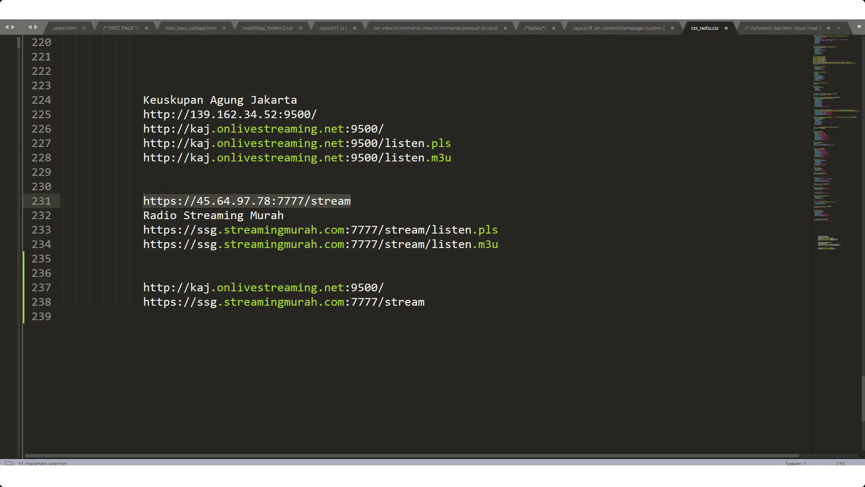
pyautogui.click(364, 206)
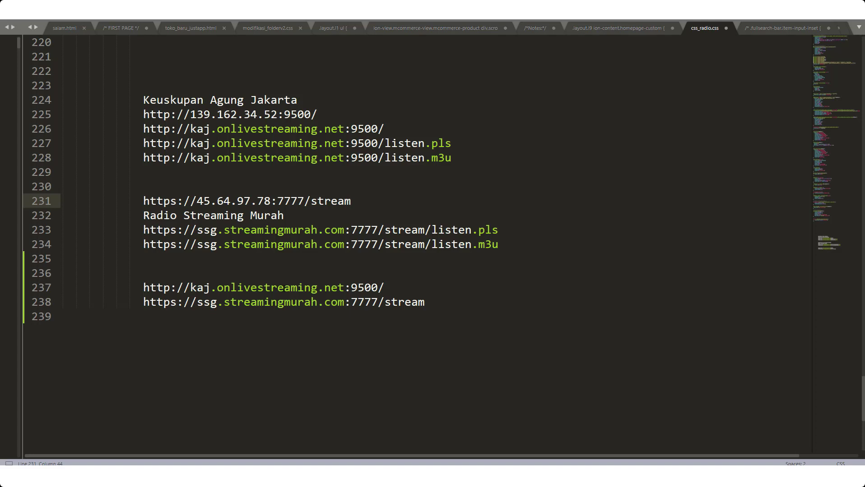
pyautogui.moveTo(190, 288); pyautogui.dragTo(337, 288)
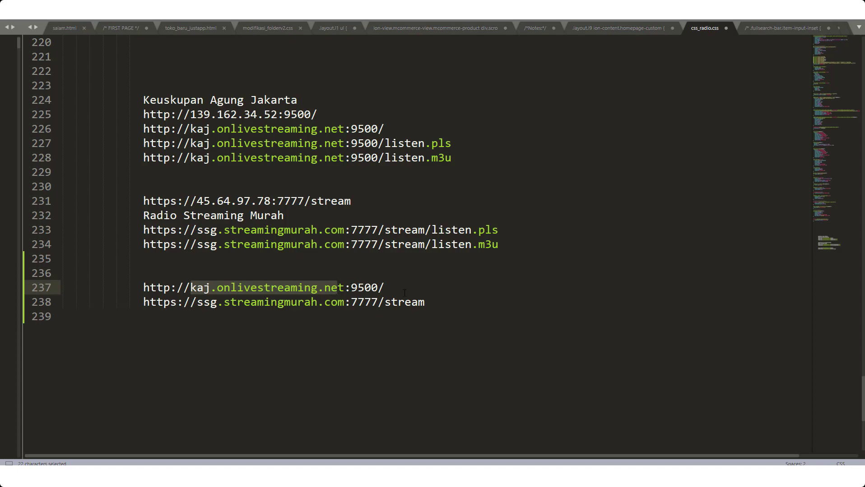
pyautogui.moveTo(424, 301); pyautogui.dragTo(148, 287)
# Step: Return from the notes to JustApp Builder in Chrome
pyautogui.hotkey('alt', 'Tab')
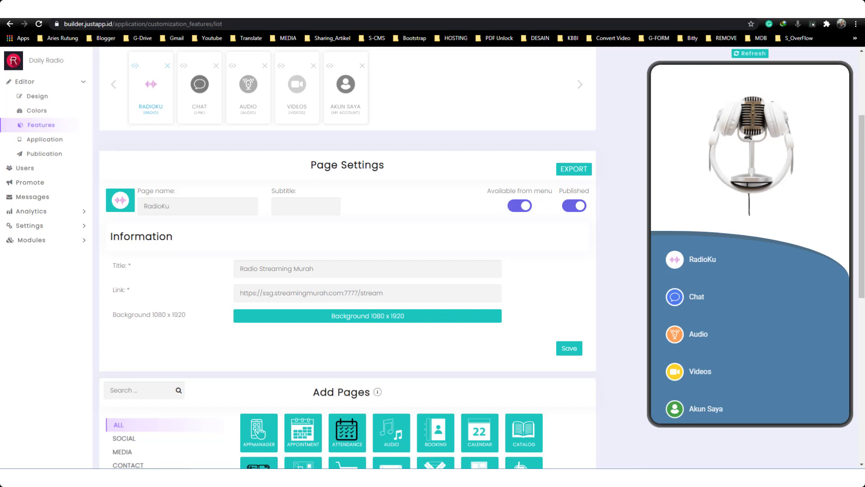
# Step: Check the line 237 URL in the notes, then select the RadioKu page's current Link value
pyautogui.hotkey('alt', 'Tab')
pyautogui.moveTo(143, 287); pyautogui.dragTo(378, 287)
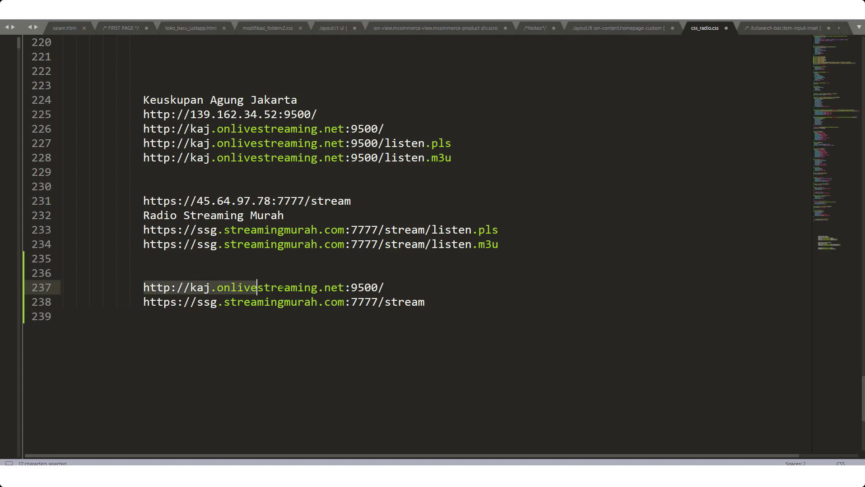
pyautogui.click(397, 302)
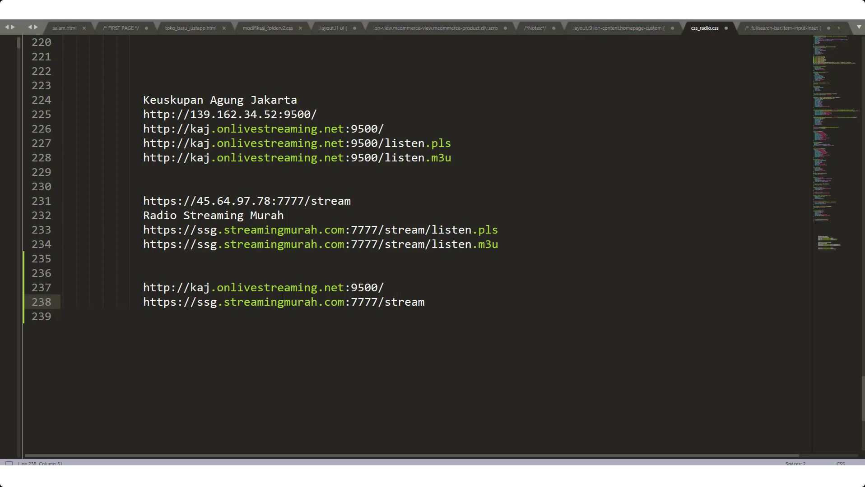
pyautogui.press('Up')
pyautogui.hotkey('shift', 'Home')
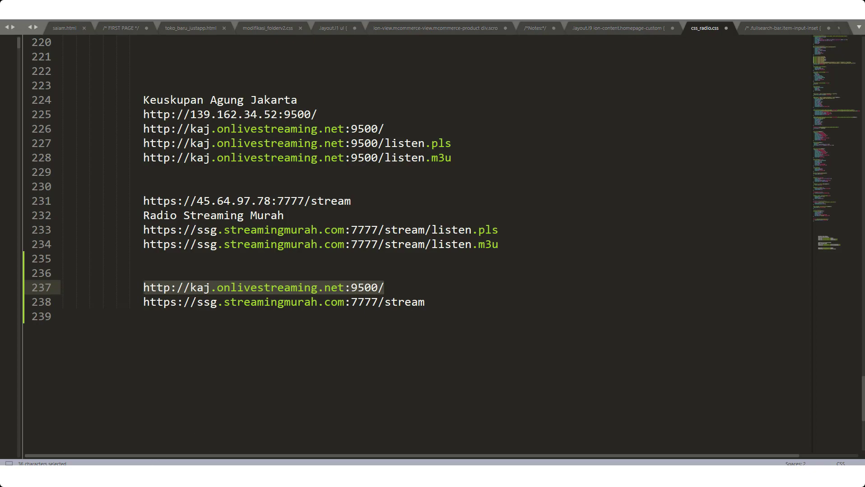
pyautogui.hotkey('alt', 'Tab')
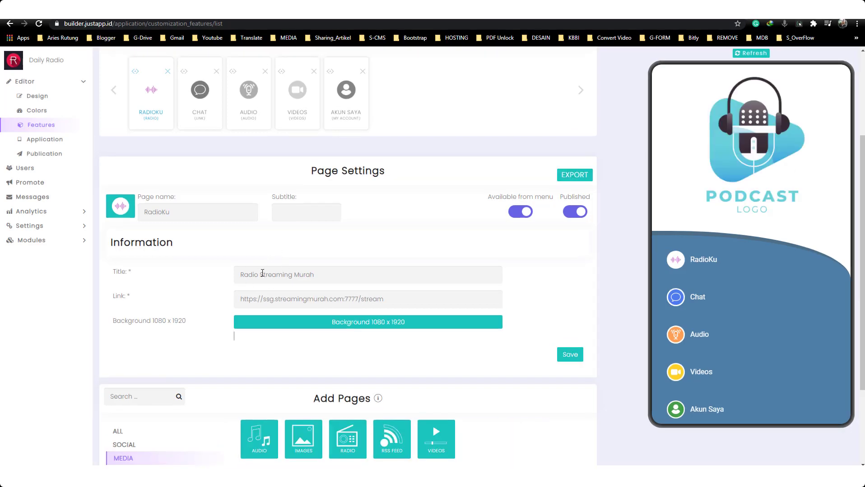
pyautogui.scroll(-2, 229, 230)
pyautogui.scroll(1, 228, 230)
pyautogui.moveTo(241, 302); pyautogui.dragTo(389, 308)
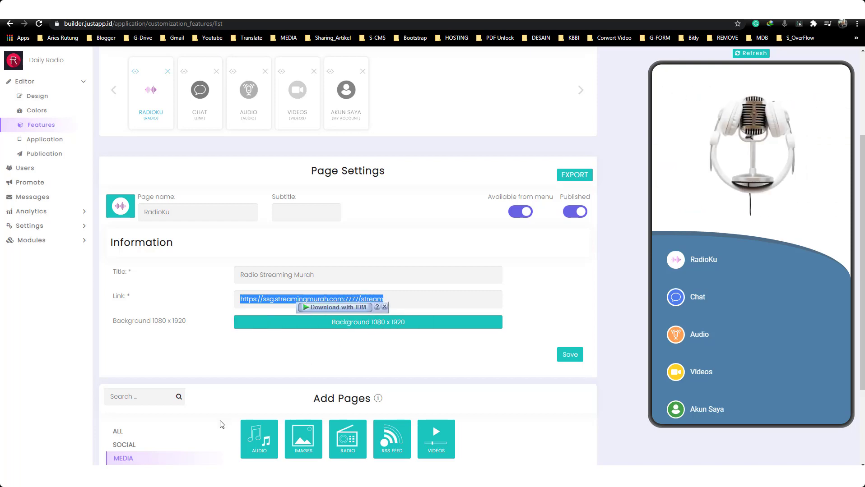
pyautogui.hotkey('alt', 'Tab')
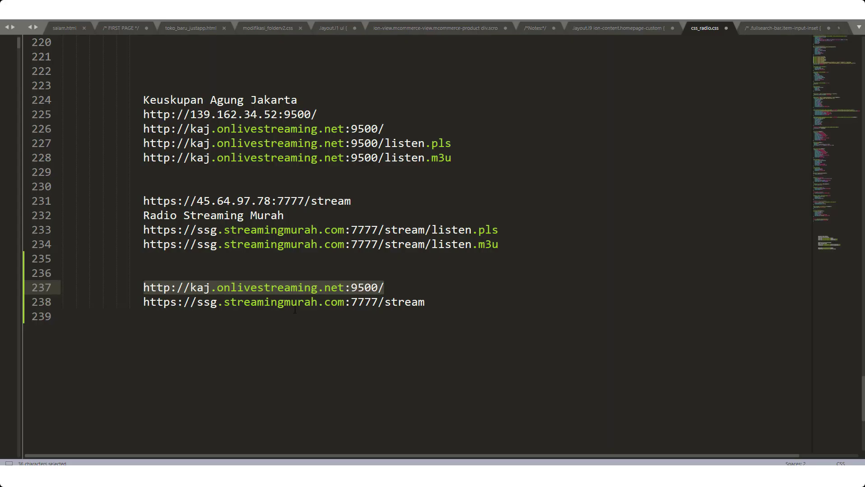
pyautogui.click(297, 302)
pyautogui.moveTo(424, 302); pyautogui.dragTo(143, 304)
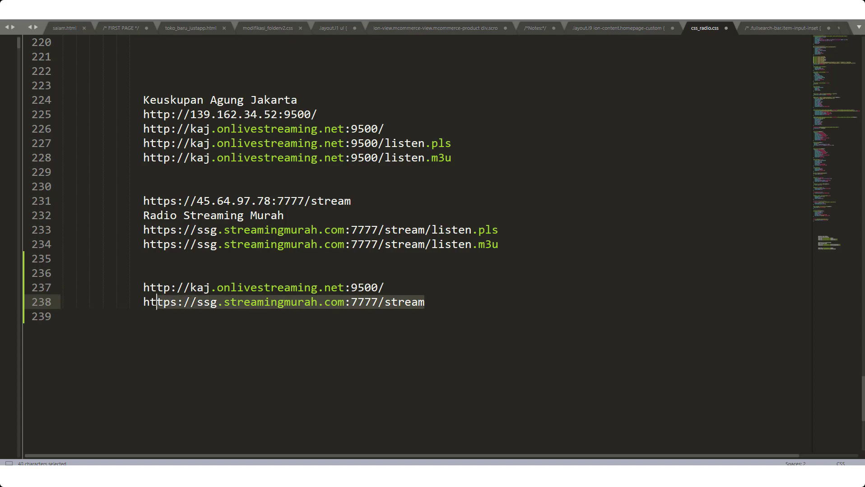
pyautogui.hotkey('ctrl', 'c')
pyautogui.hotkey('alt', 'Tab')
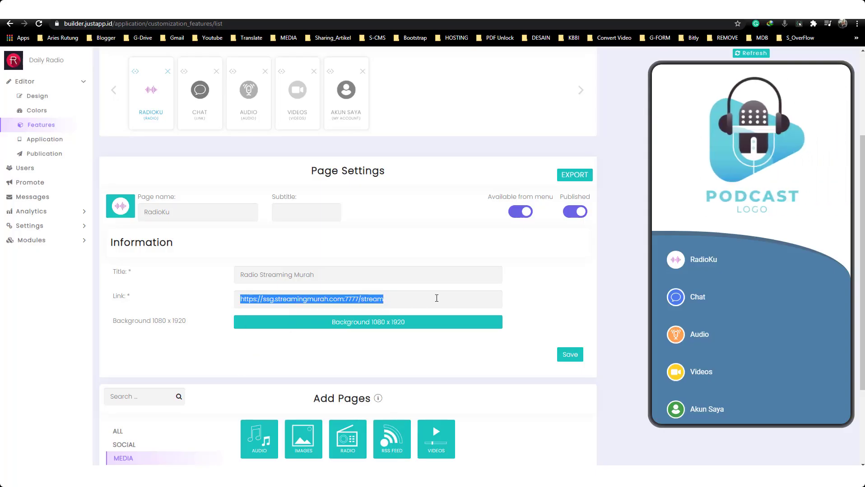
# Step: Save the RadioKu settings, refresh the phone preview, and open RadioKu there
pyautogui.click(573, 357)
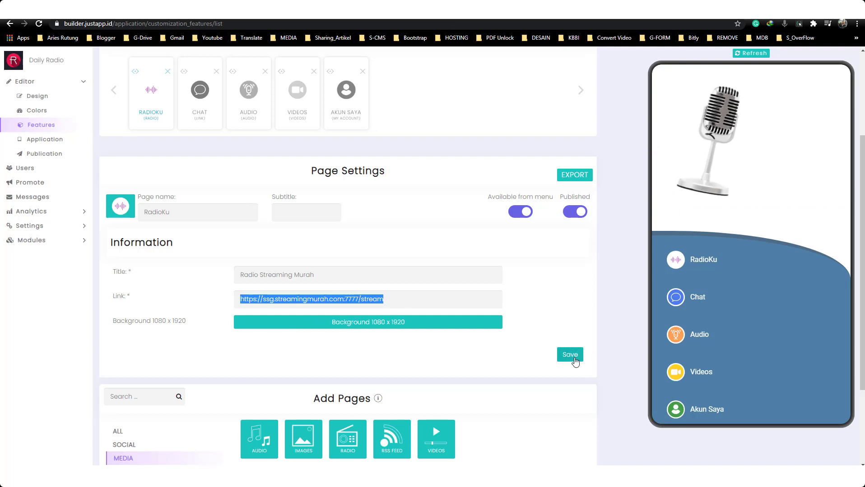
pyautogui.click(756, 55)
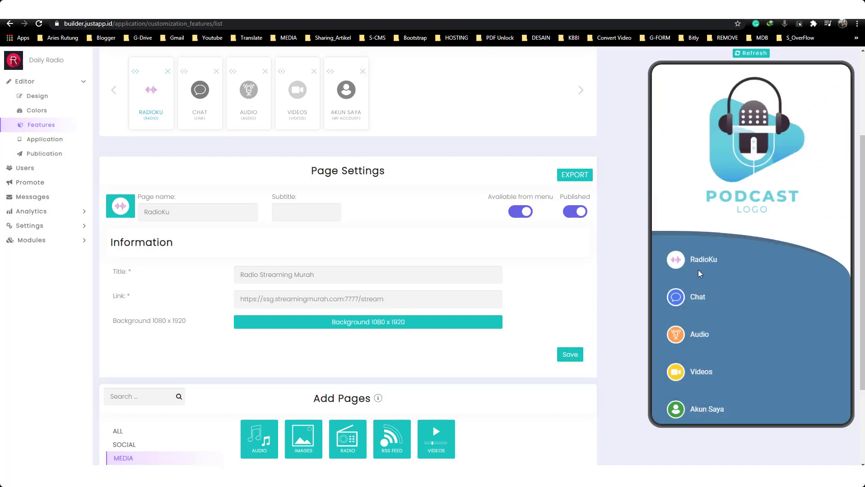
pyautogui.click(697, 262)
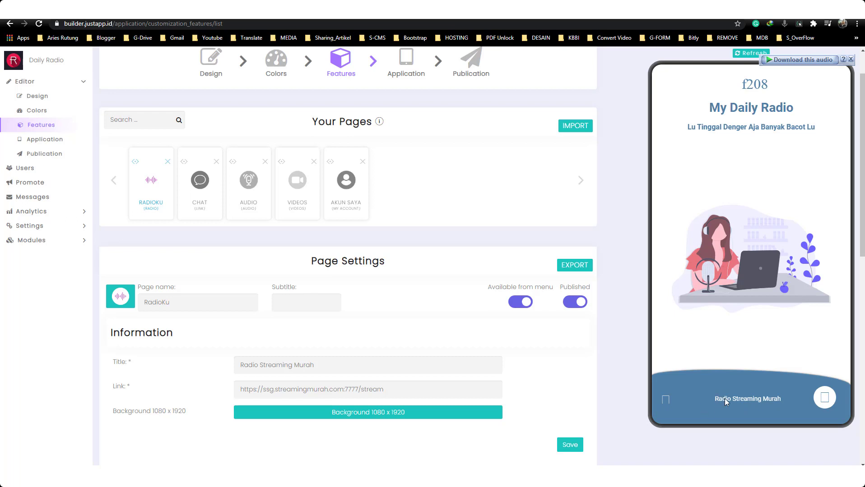
# Step: Play the Radio Streaming Murah stream in the phone preview a few times, ending stopped
pyautogui.click(833, 398)
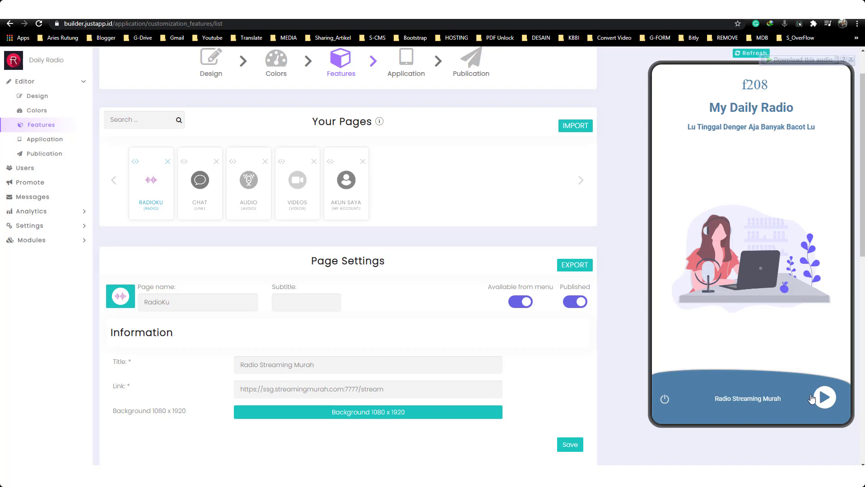
pyautogui.click(825, 398)
pyautogui.click(824, 399)
pyautogui.click(825, 402)
pyautogui.click(824, 399)
pyautogui.click(824, 399)
# Step: Add a new Radio page from the Media page types to the app
pyautogui.scroll(-2, 298, 379)
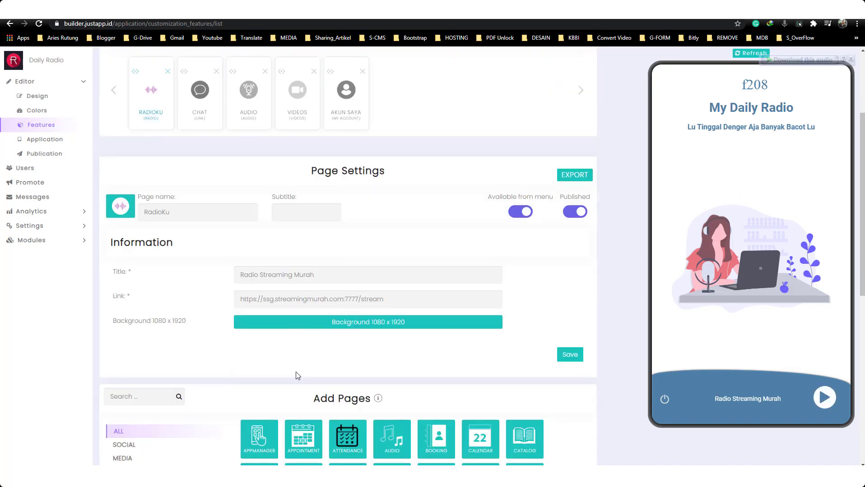
pyautogui.scroll(2, 293, 370)
pyautogui.scroll(-1, 293, 366)
pyautogui.scroll(-1, 293, 365)
pyautogui.scroll(-2, 292, 365)
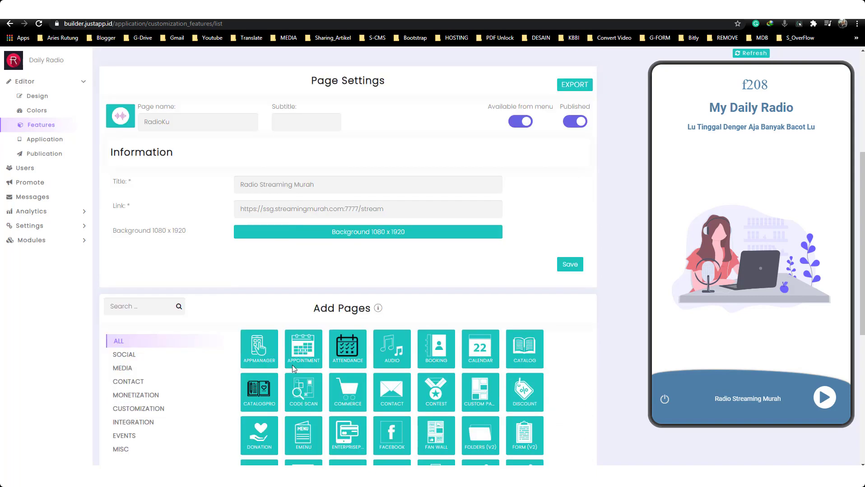
pyautogui.scroll(-2, 294, 369)
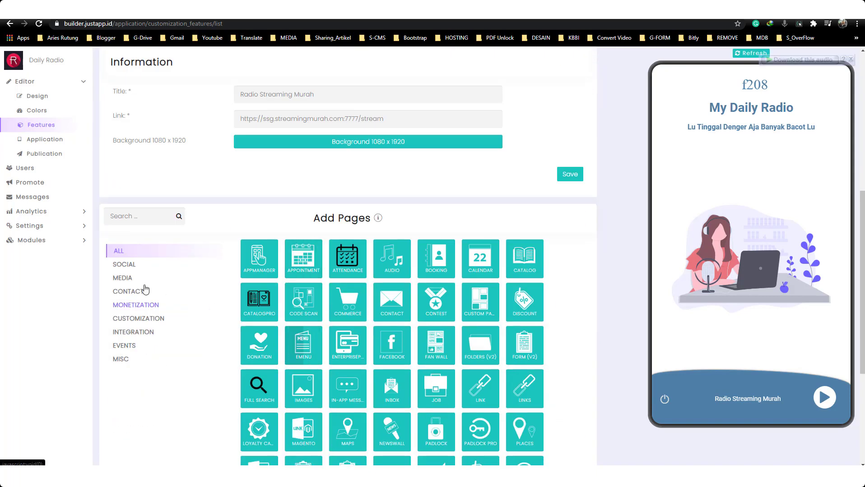
pyautogui.click(122, 278)
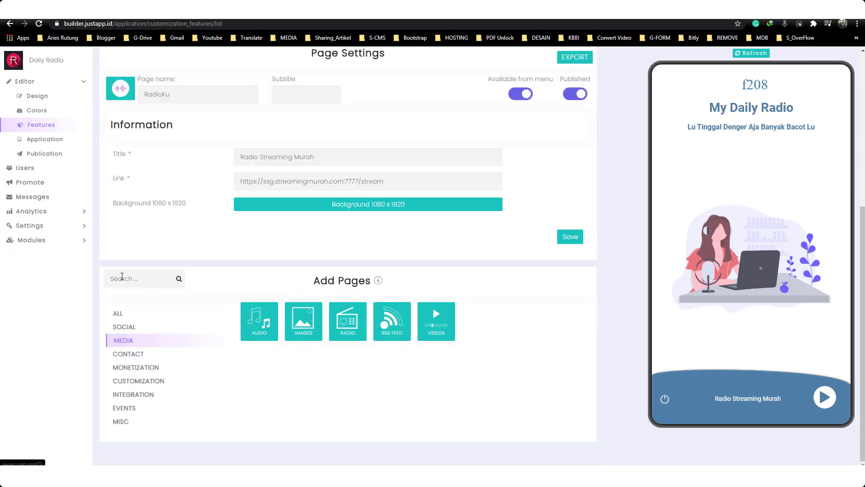
pyautogui.click(351, 326)
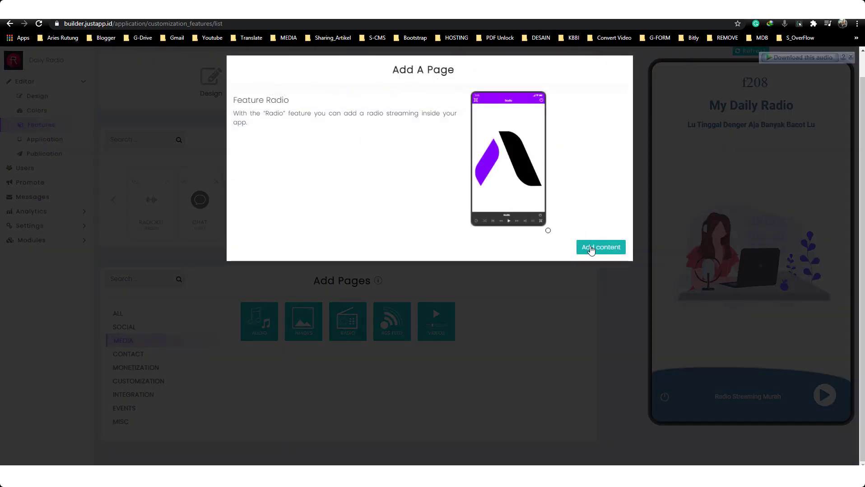
pyautogui.click(589, 248)
pyautogui.scroll(-2, 454, 274)
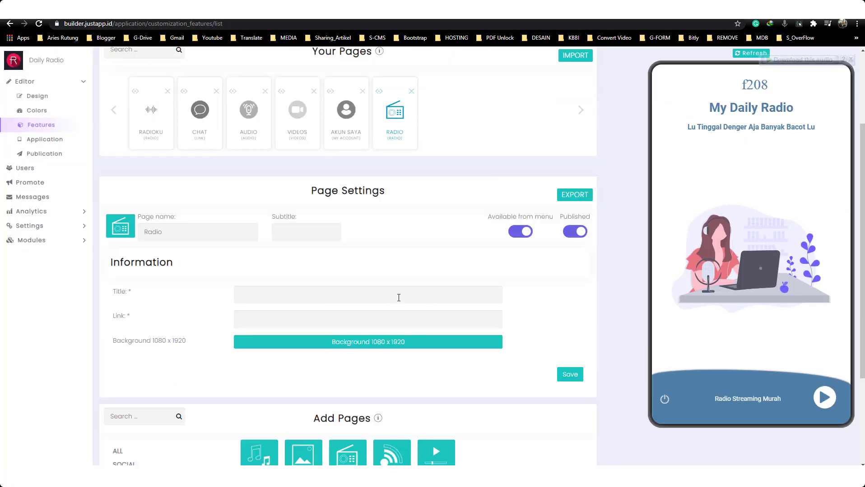
pyautogui.click(399, 298)
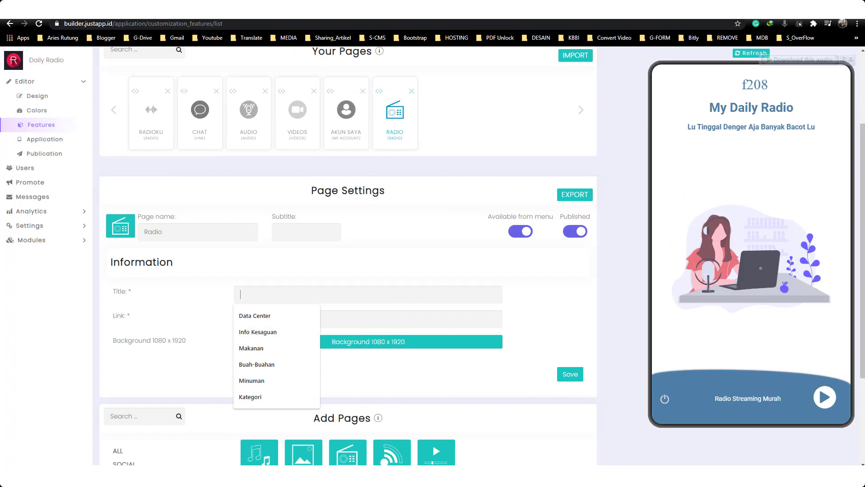
pyautogui.hotkey('alt', 'Tab')
pyautogui.click(329, 270)
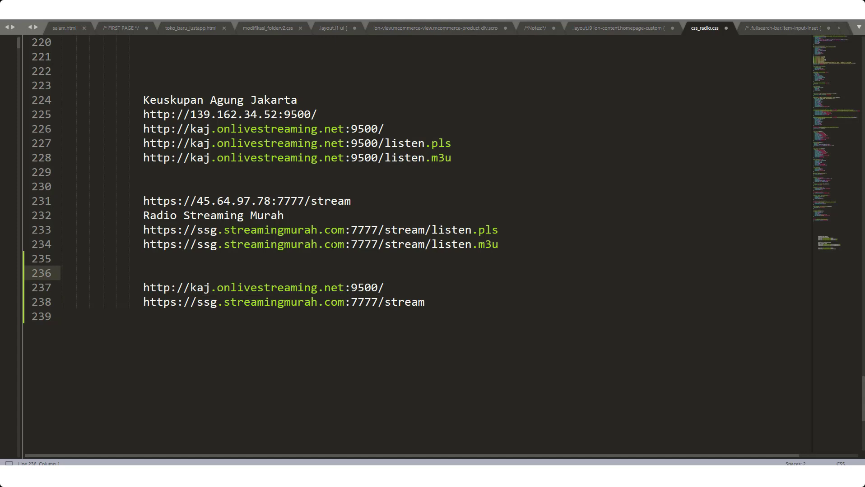
pyautogui.moveTo(385, 288); pyautogui.dragTo(143, 287)
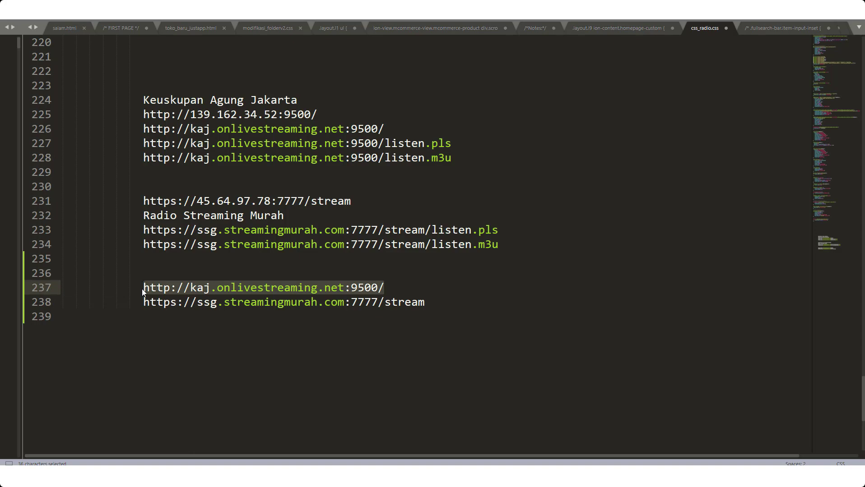
pyautogui.hotkey('ctrl', 'c')
pyautogui.hotkey('alt', 'Tab')
pyautogui.click(277, 315)
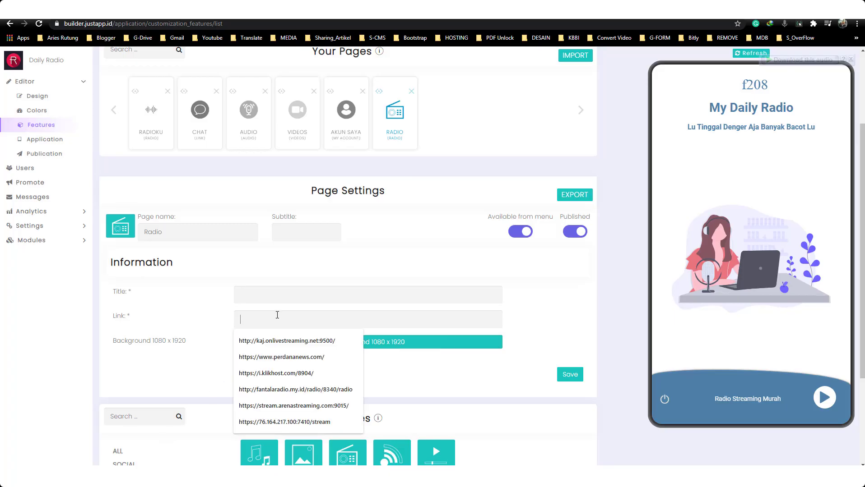
pyautogui.hotkey('ctrl', 'v')
# Step: Title the page KAJ Radioonine, save it, and open it in the refreshed preview
pyautogui.click(278, 298)
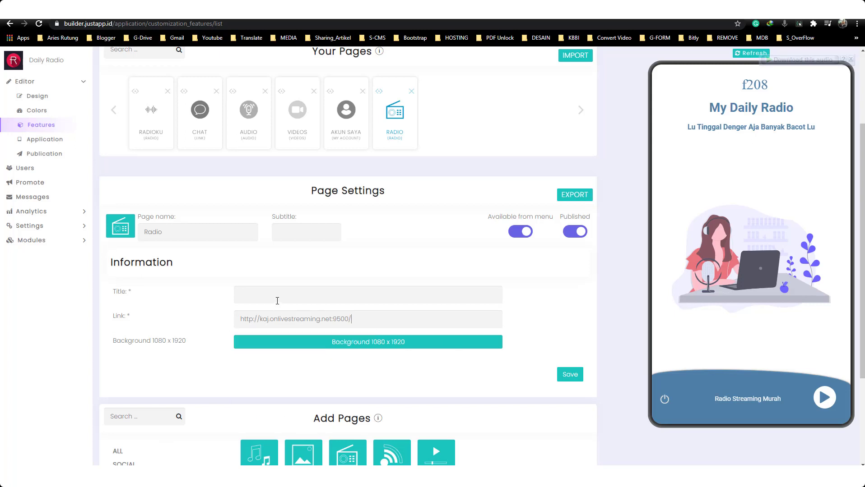
pyautogui.write('KA')
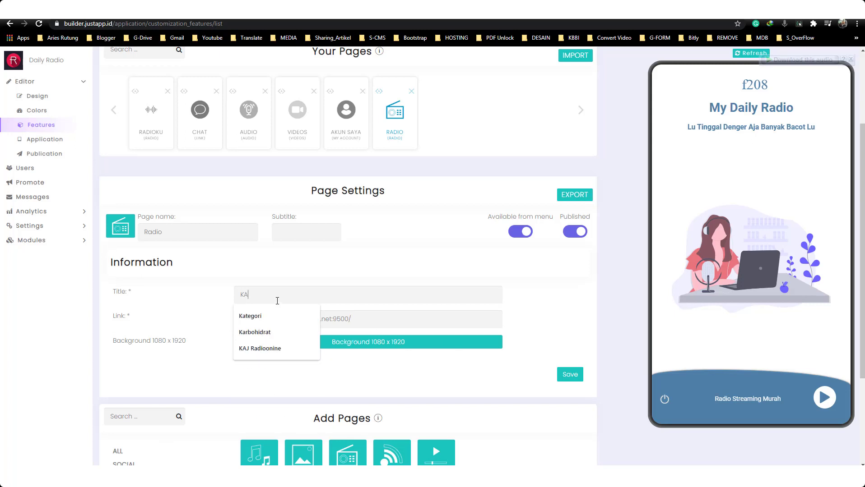
pyautogui.write('J')
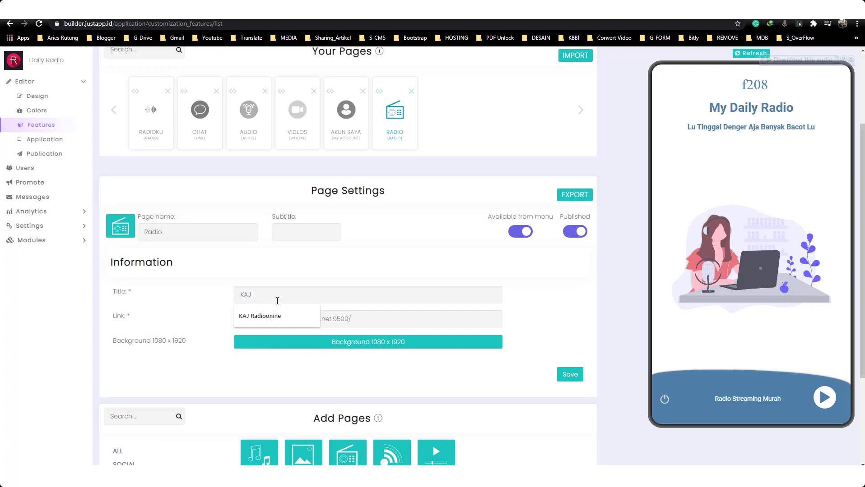
pyautogui.click(277, 318)
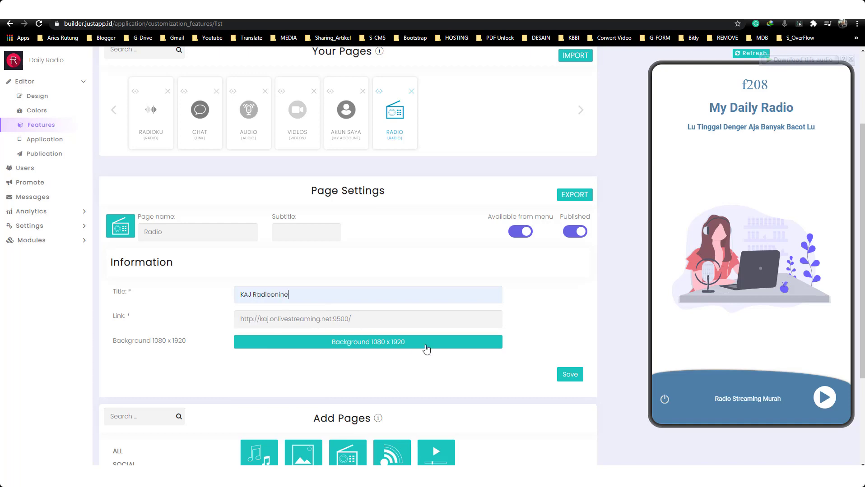
pyautogui.click(564, 375)
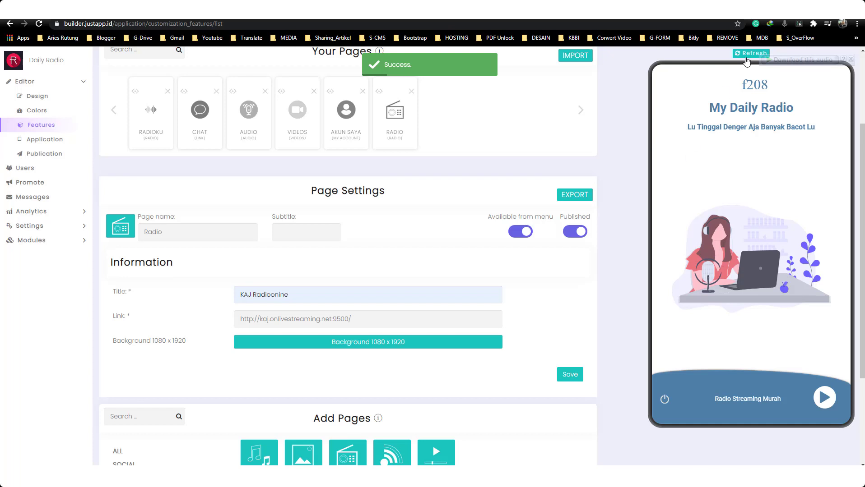
pyautogui.click(664, 400)
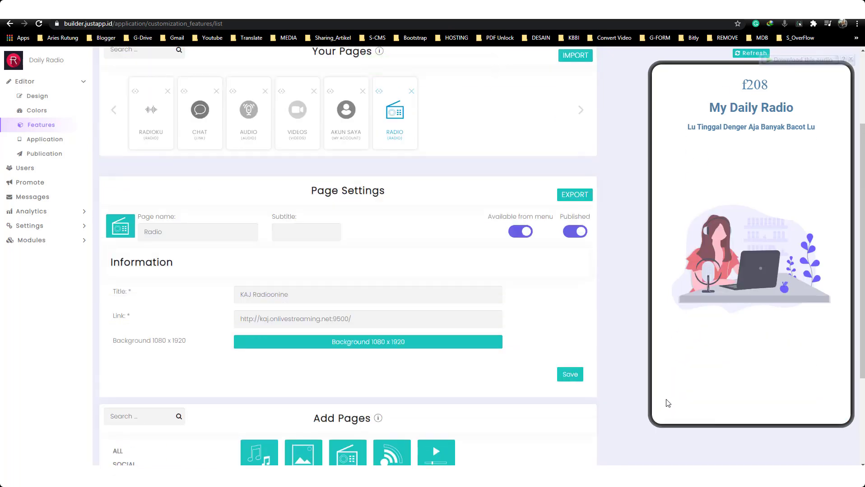
pyautogui.click(744, 54)
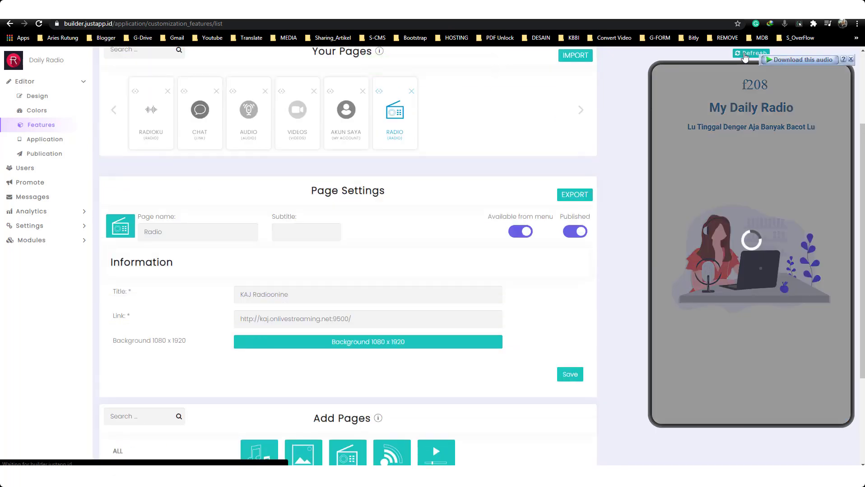
pyautogui.scroll(-1, 721, 351)
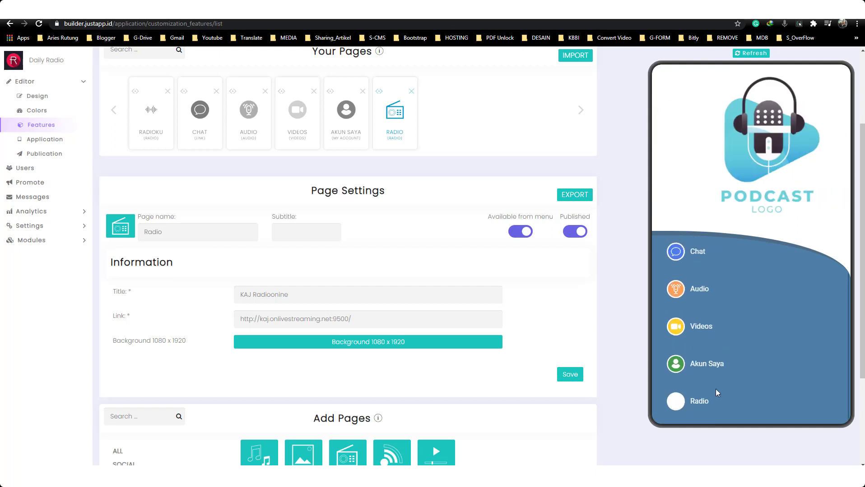
pyautogui.click(699, 401)
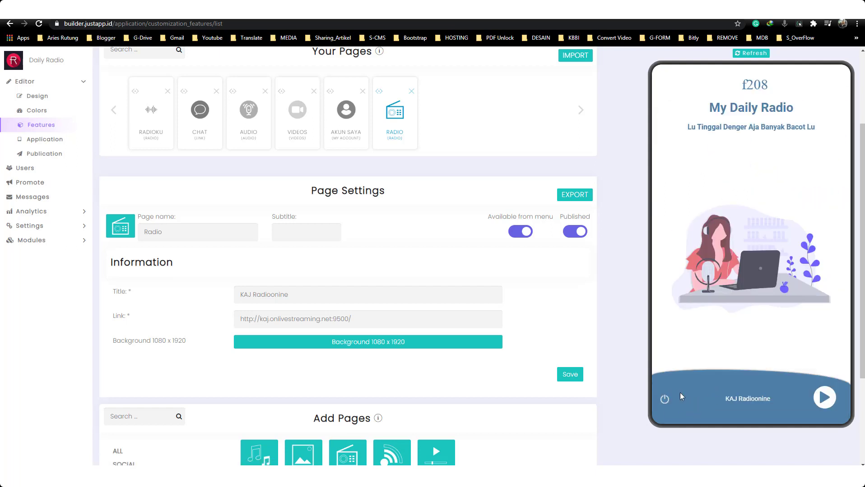
# Step: Remove the link's trailing slash, save, and replay KAJ Radioonine in the refreshed preview
pyautogui.click(824, 399)
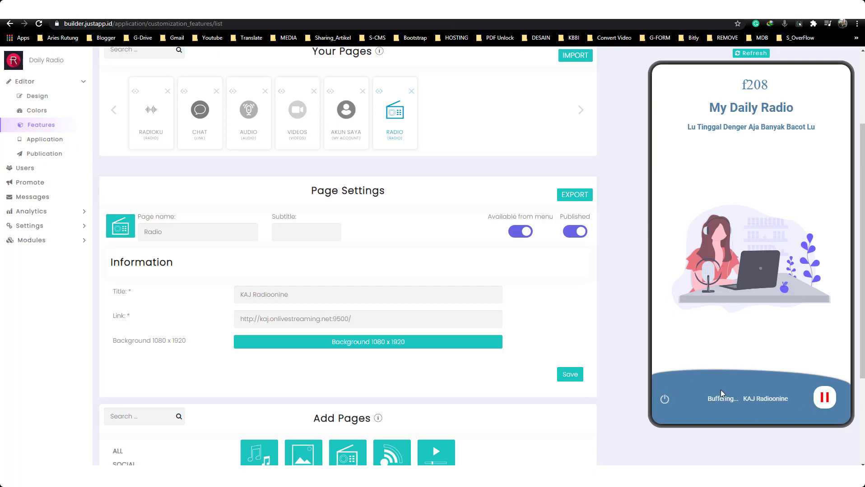
pyautogui.click(350, 319)
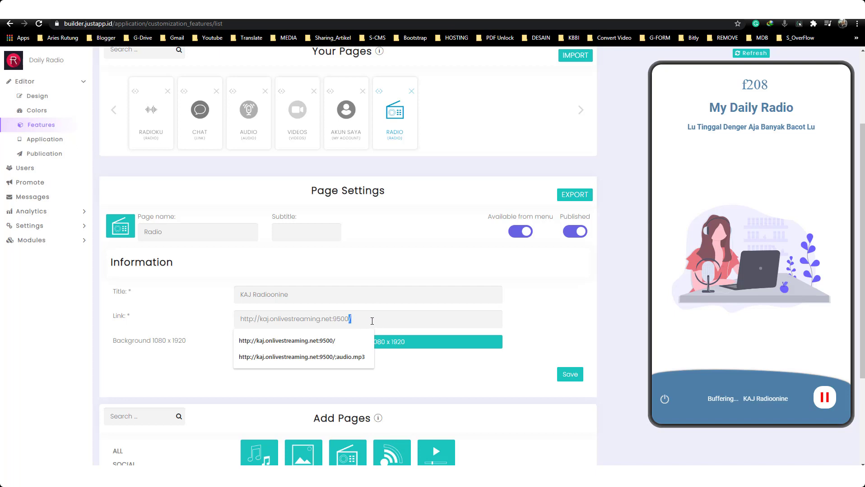
pyautogui.press('BackSpace')
pyautogui.click(567, 377)
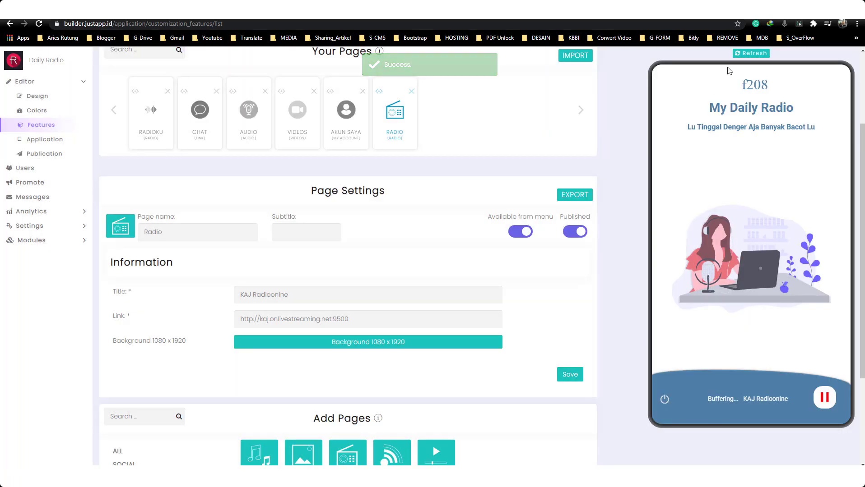
pyautogui.click(750, 53)
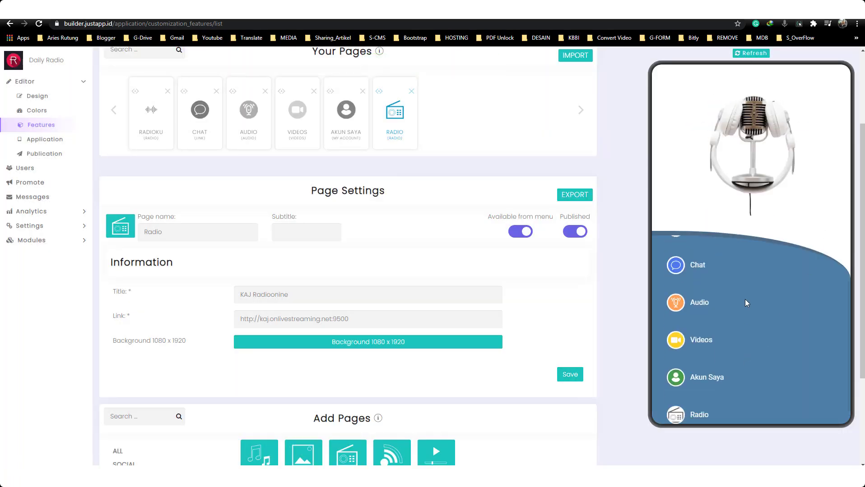
pyautogui.click(696, 399)
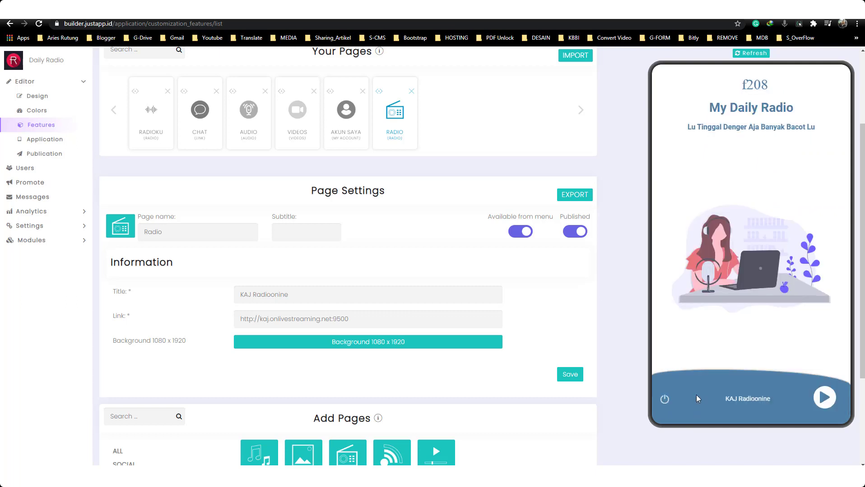
pyautogui.click(824, 398)
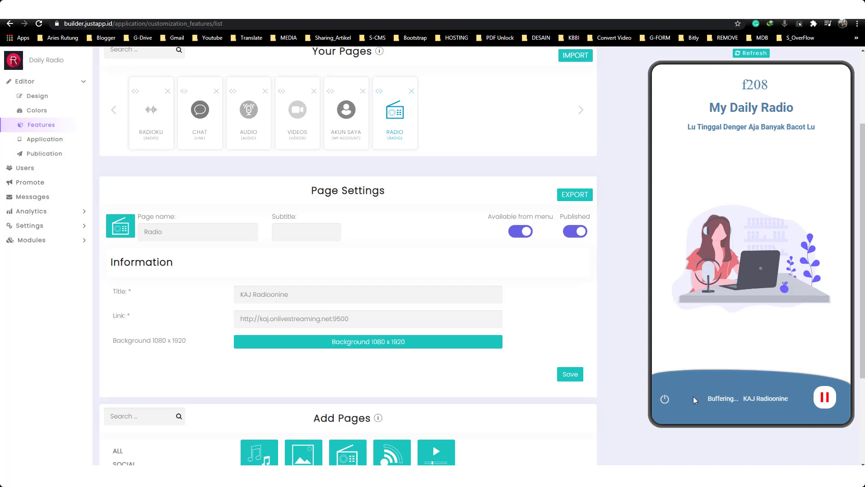
# Step: Select the Radio page's stream link text and bring the stream URL notes to the front
pyautogui.doubleClick(251, 319)
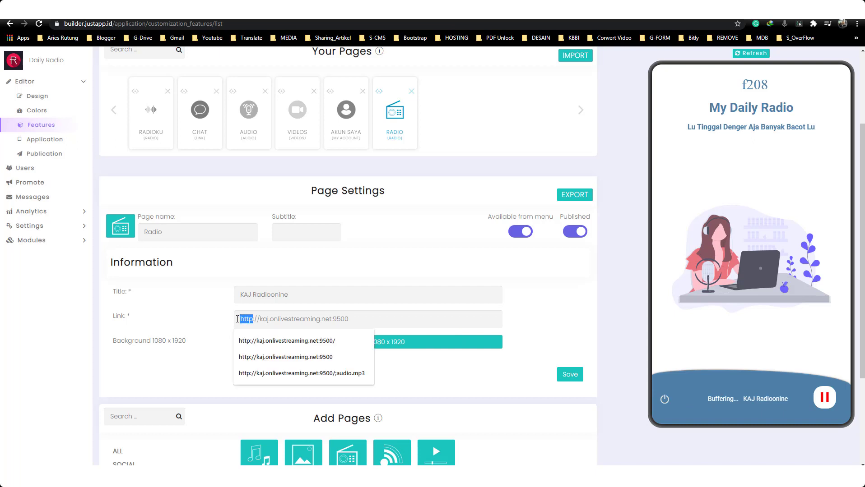
pyautogui.click(376, 317)
pyautogui.moveTo(377, 317); pyautogui.dragTo(249, 319)
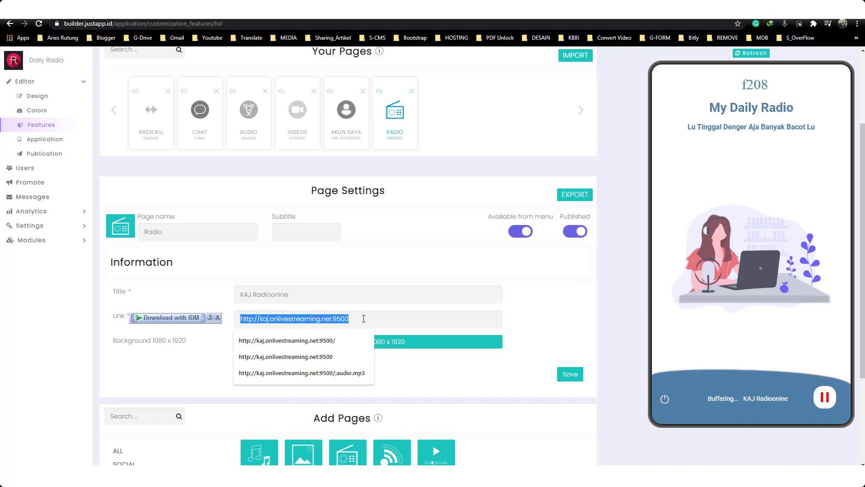
pyautogui.click(559, 321)
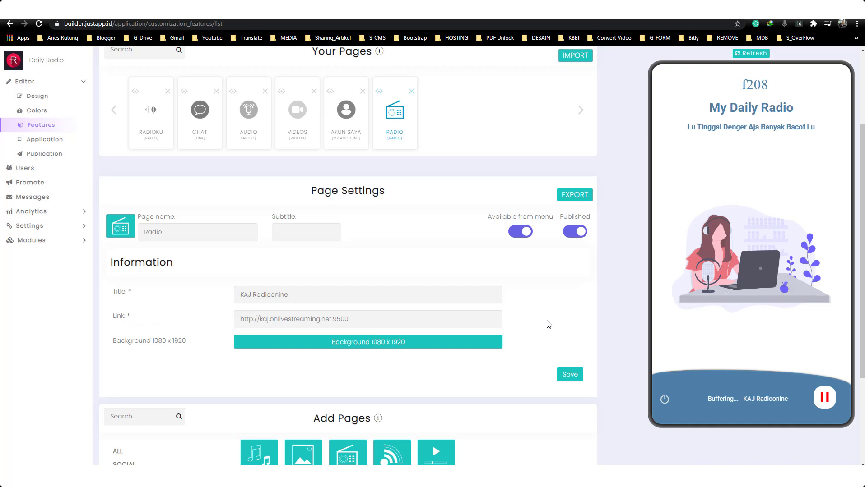
pyautogui.moveTo(414, 322); pyautogui.dragTo(233, 324)
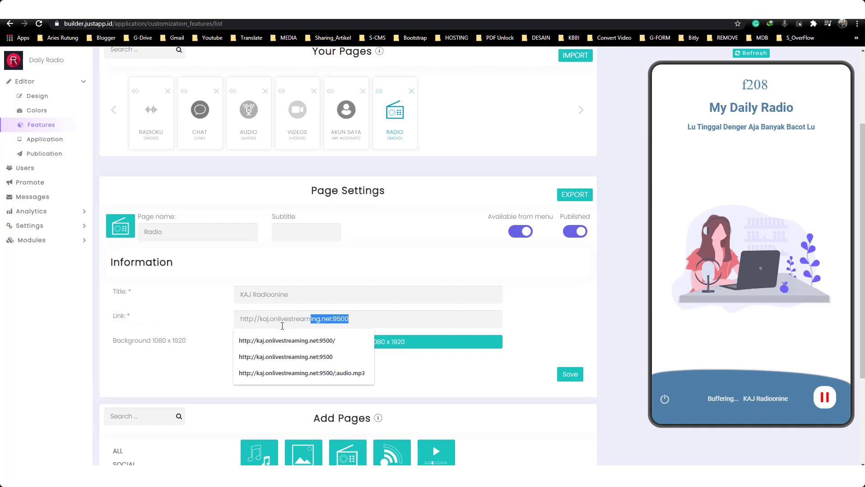
pyautogui.hotkey('alt', 'Tab')
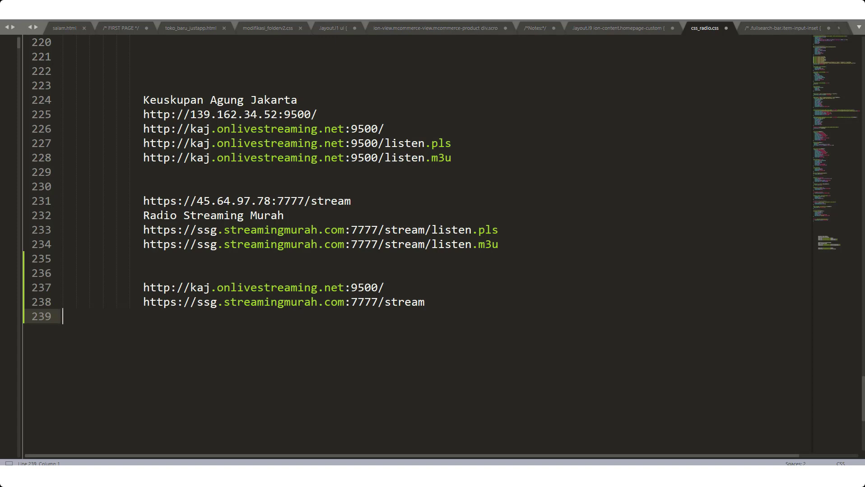
# Step: Search the web for 'radio streaming murah' in a new browser tab
pyautogui.hotkey('alt', 'Tab')
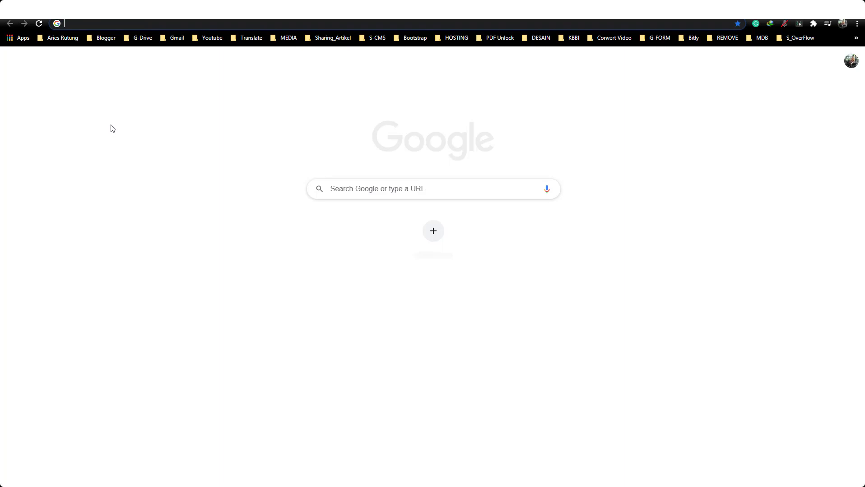
pyautogui.write('rad')
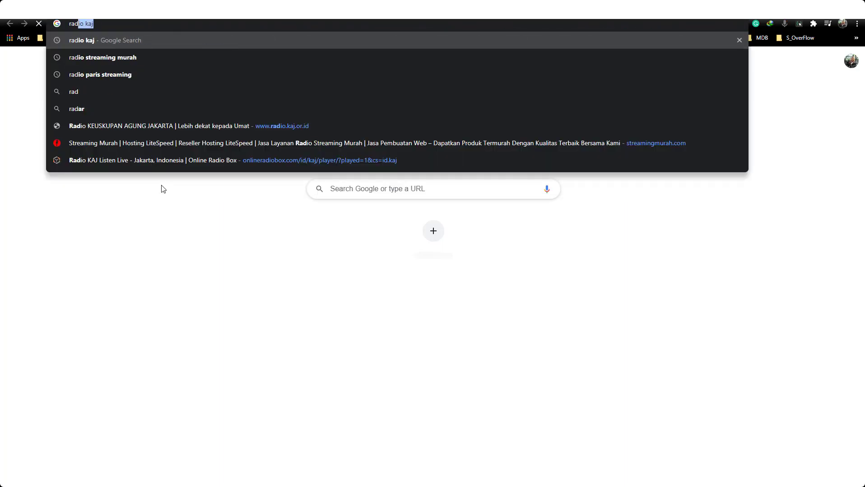
pyautogui.write('io st')
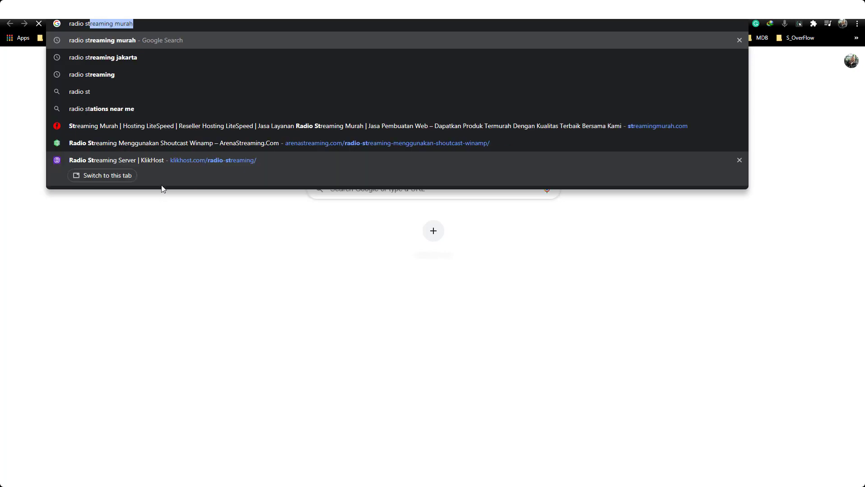
pyautogui.write('reaming ')
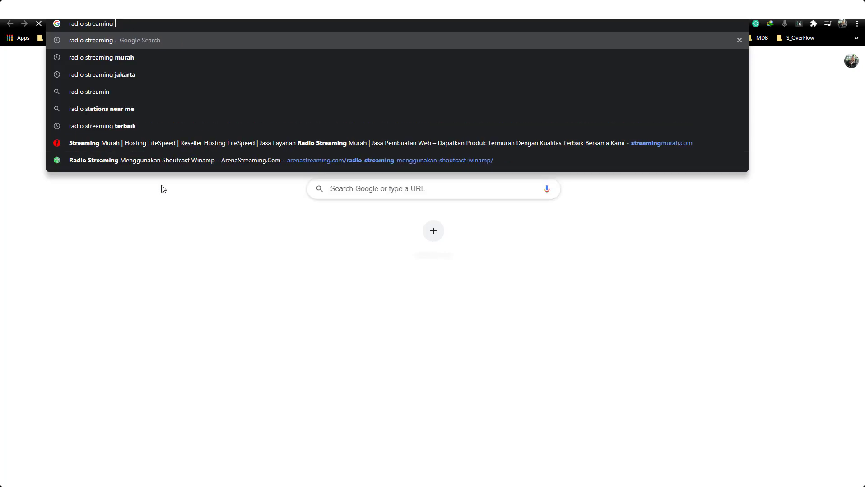
pyautogui.write('murah')
pyautogui.press('Return')
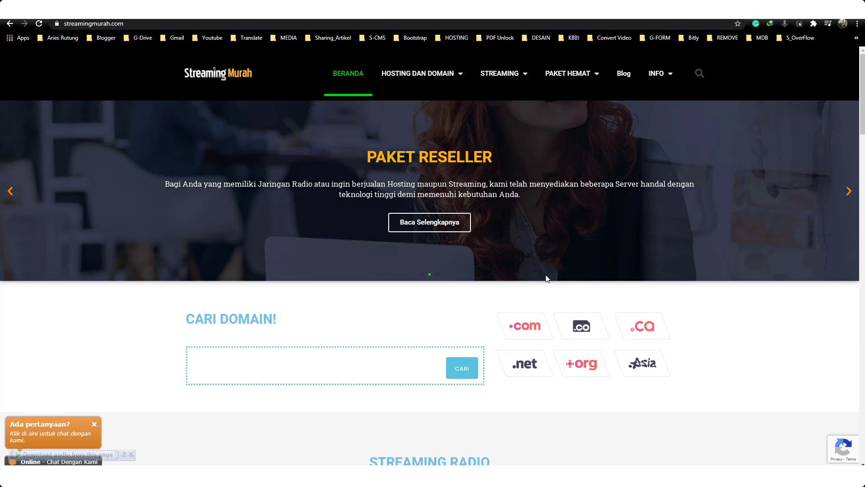
# Step: Stop the Demo Streaming player in the streamingmurah.com footer and open its context menu
pyautogui.scroll(-10, 443, 246)
pyautogui.scroll(-5, 447, 270)
pyautogui.scroll(-5, 447, 275)
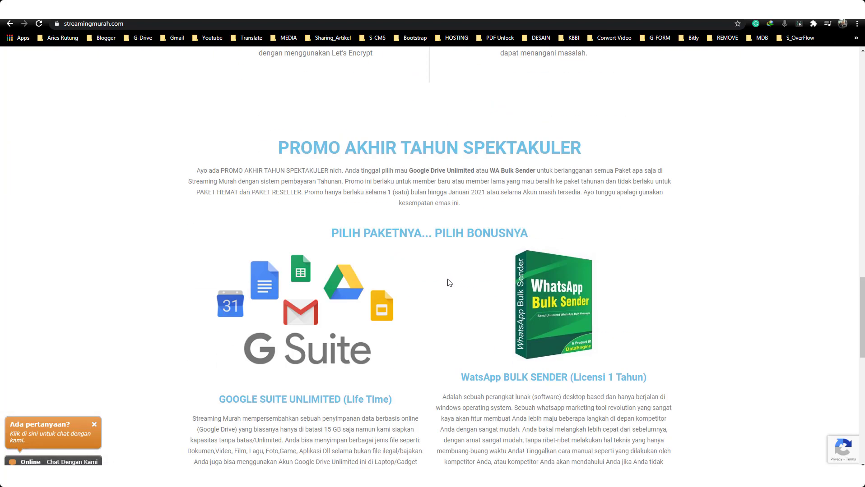
pyautogui.scroll(-10, 447, 280)
pyautogui.scroll(-2, 447, 280)
pyautogui.click(239, 369)
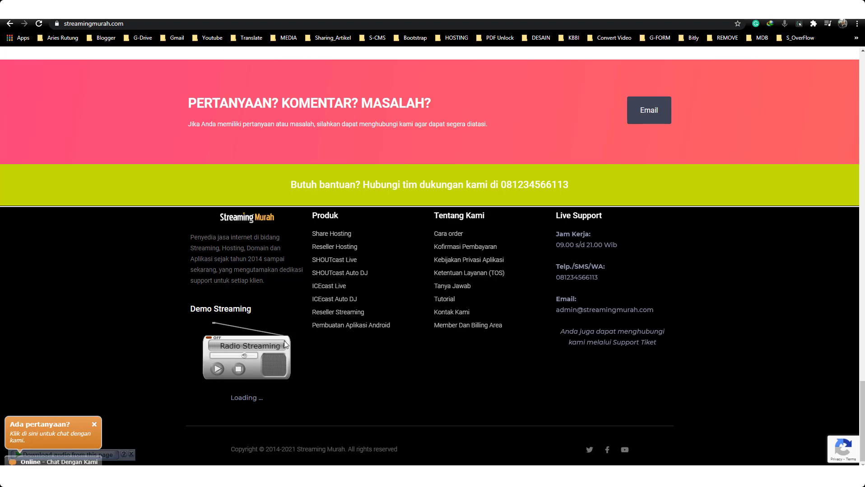
pyautogui.rightClick(185, 336)
# Step: Inspect the Demo Streaming page and search its elements for 'stream'
pyautogui.click(193, 332)
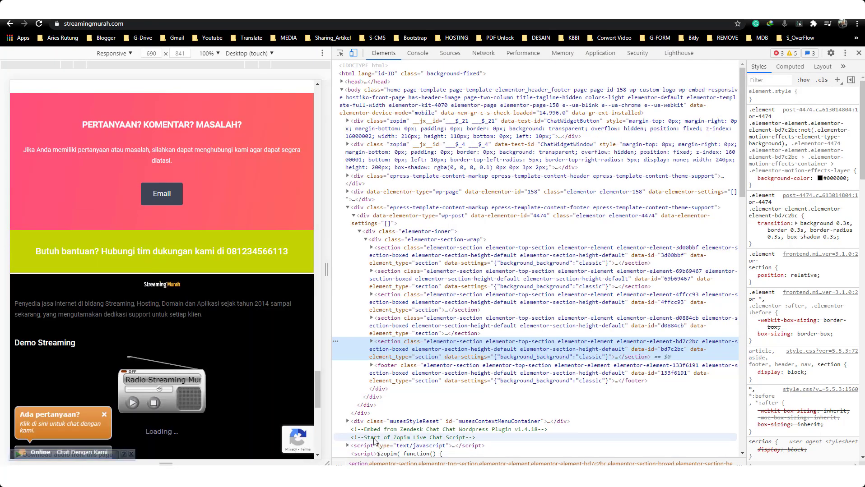
pyautogui.hotkey('ctrl', 'f')
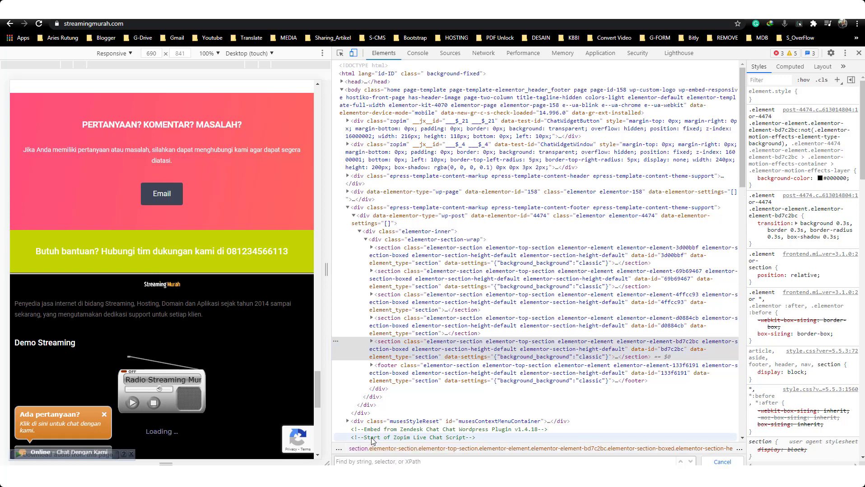
pyautogui.write('s')
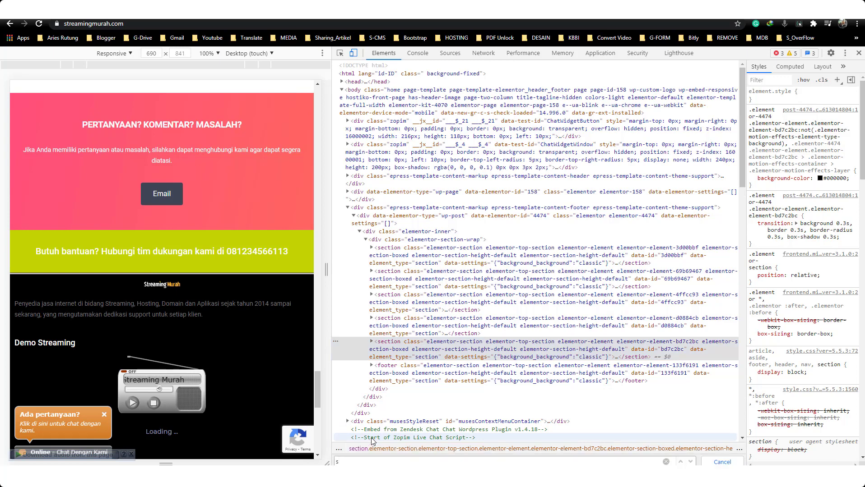
pyautogui.write('tream')
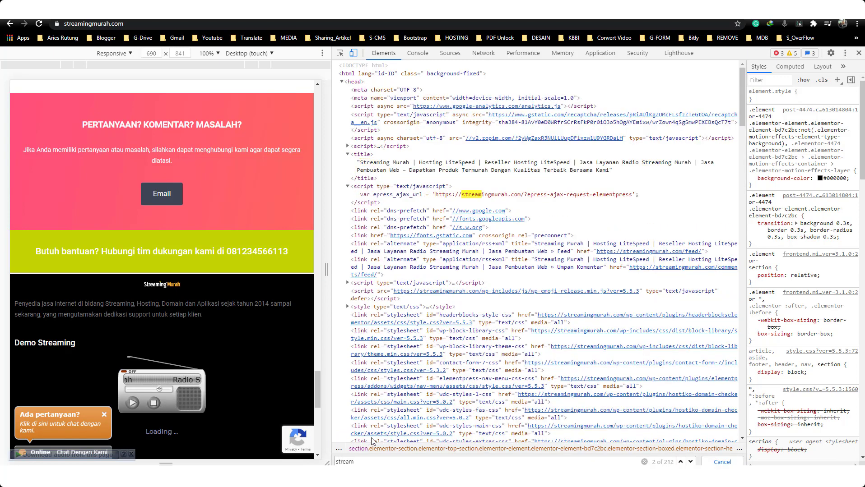
pyautogui.press('Return')
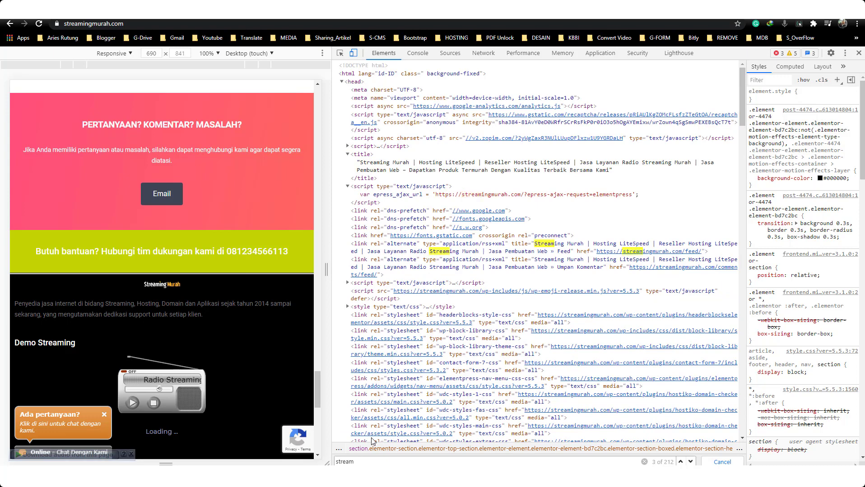
pyautogui.press('Return')
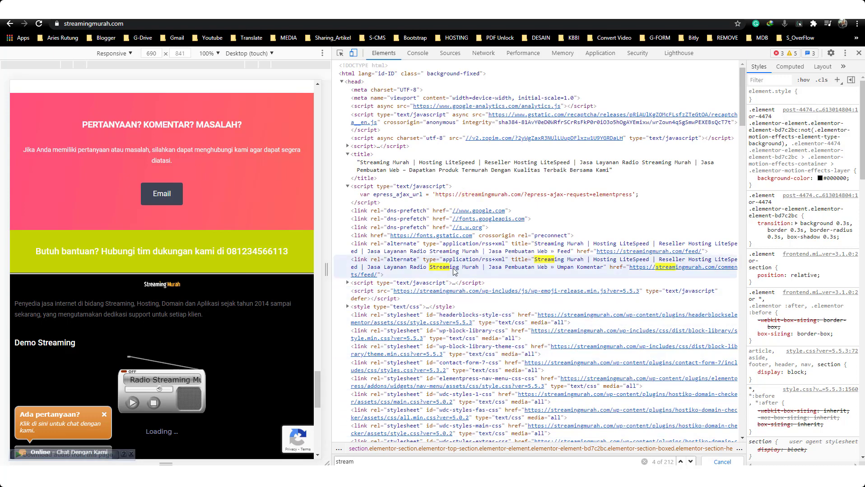
# Step: Review the kaj and streamingmurah stream addresses on notes lines 237 and 238
pyautogui.hotkey('alt', 'Tab')
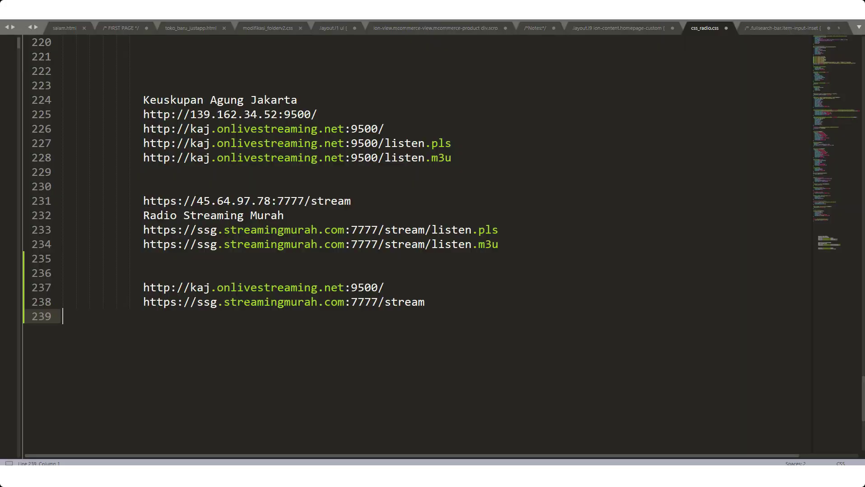
pyautogui.click(145, 287)
pyautogui.hotkey('shift', 'End')
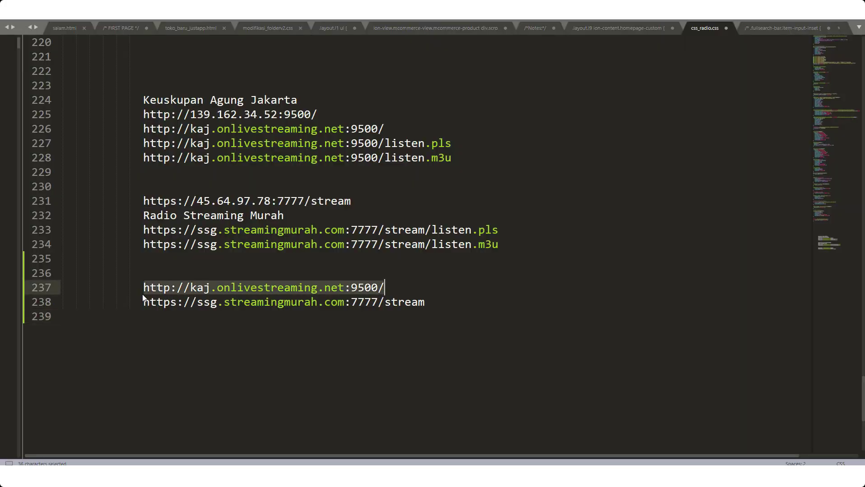
pyautogui.moveTo(144, 302); pyautogui.dragTo(431, 316)
pyautogui.click(431, 316)
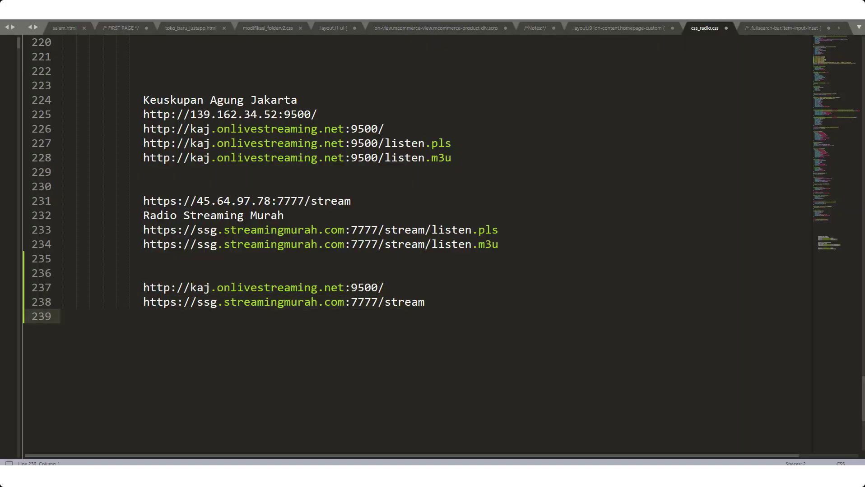
pyautogui.hotkey('alt', 'Tab')
pyautogui.press('Return')
pyautogui.press('Return')
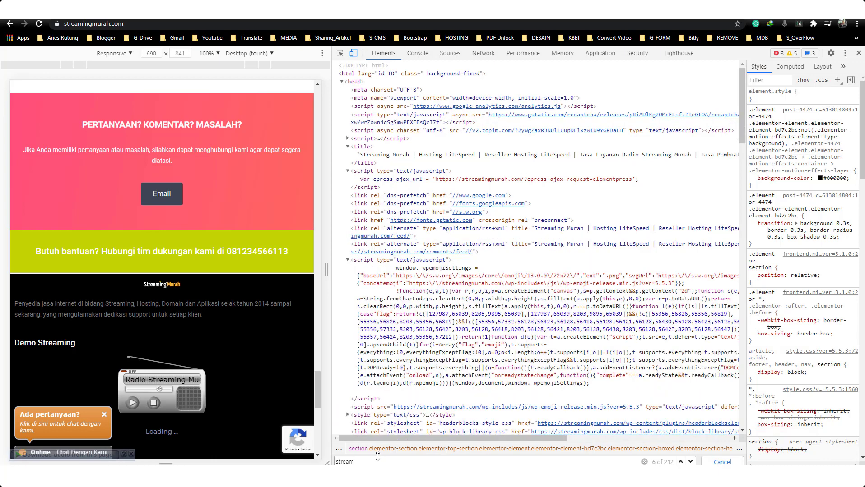
pyautogui.press('Return')
pyautogui.press('Return')
pyautogui.press('Return')
pyautogui.press('Return')
pyautogui.press('Return')
pyautogui.press('Return')
pyautogui.press('Return')
pyautogui.press('Return')
pyautogui.press('Return')
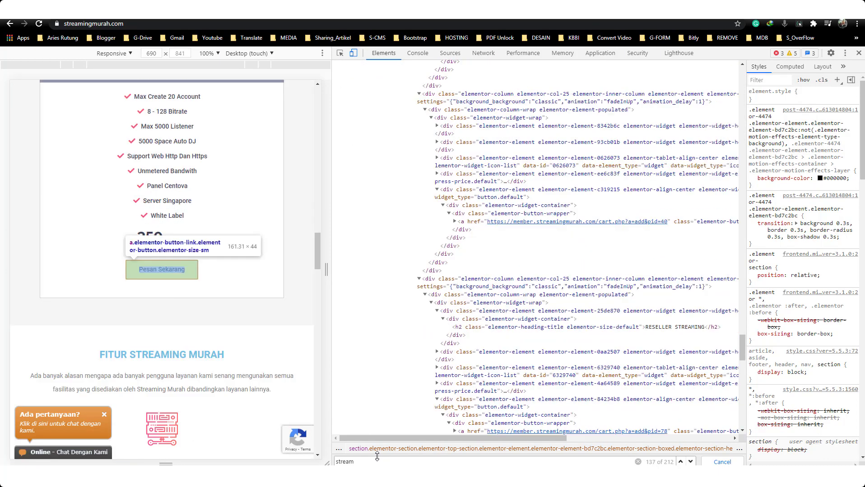
pyautogui.press('Return')
pyautogui.press('Return')
pyautogui.press('Return')
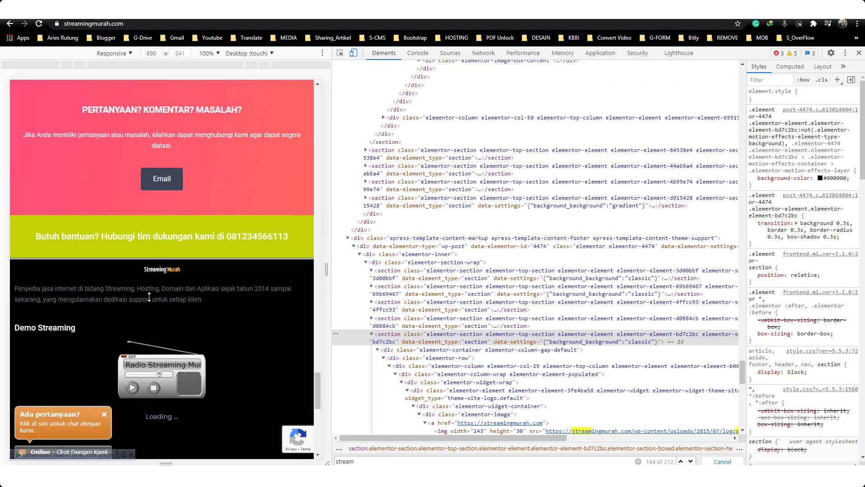
pyautogui.press('Return')
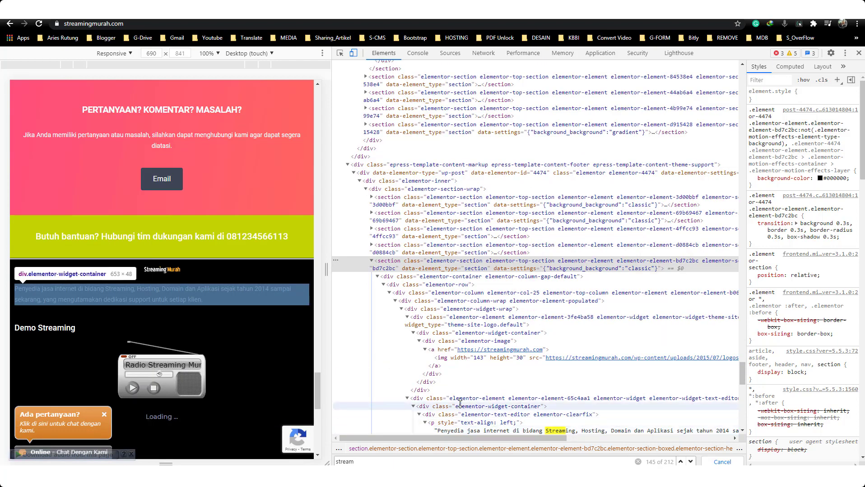
pyautogui.press('Return')
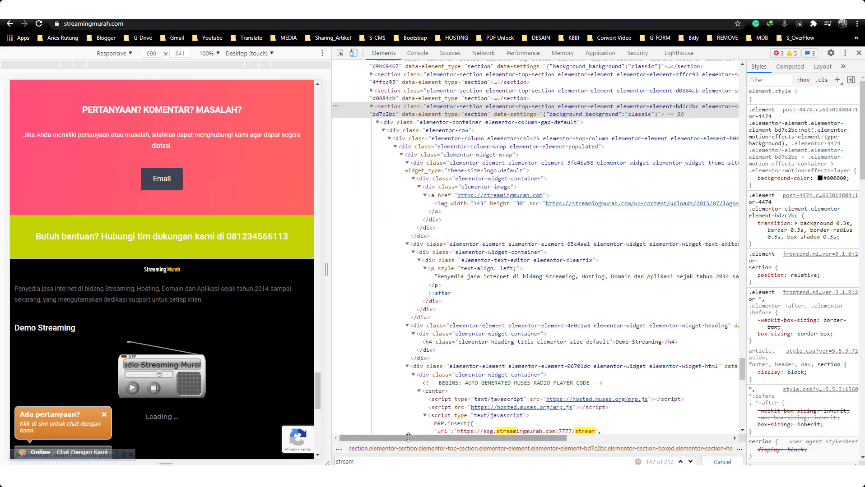
pyautogui.press('Return')
pyautogui.scroll(-3, 454, 392)
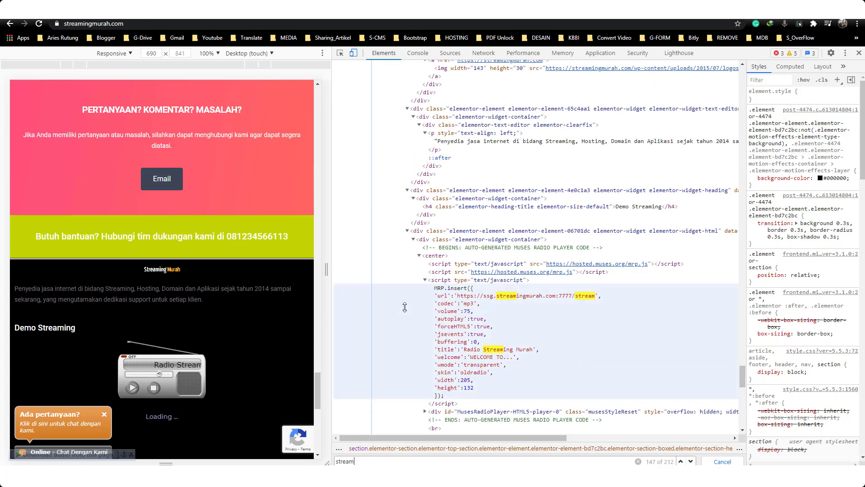
pyautogui.doubleClick(447, 296)
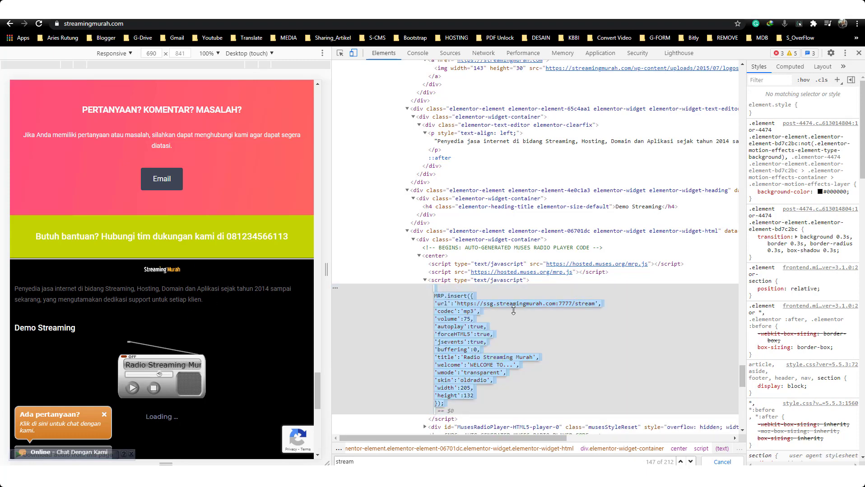
pyautogui.press('Escape')
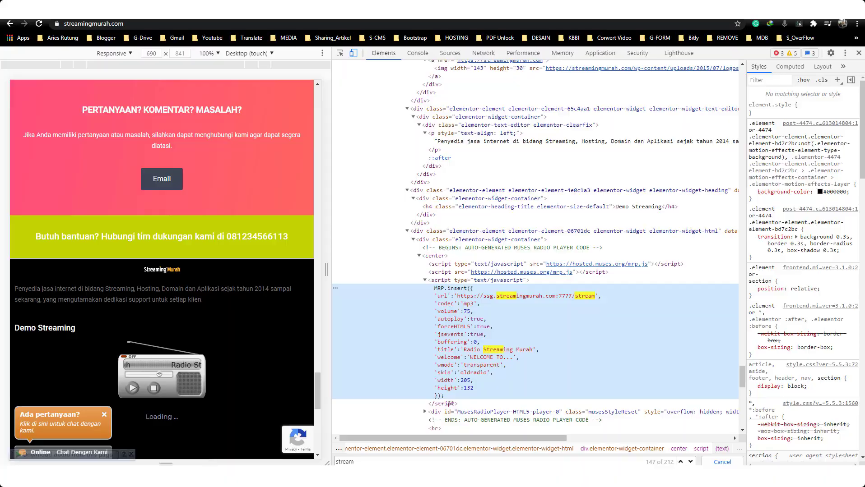
pyautogui.click(209, 456)
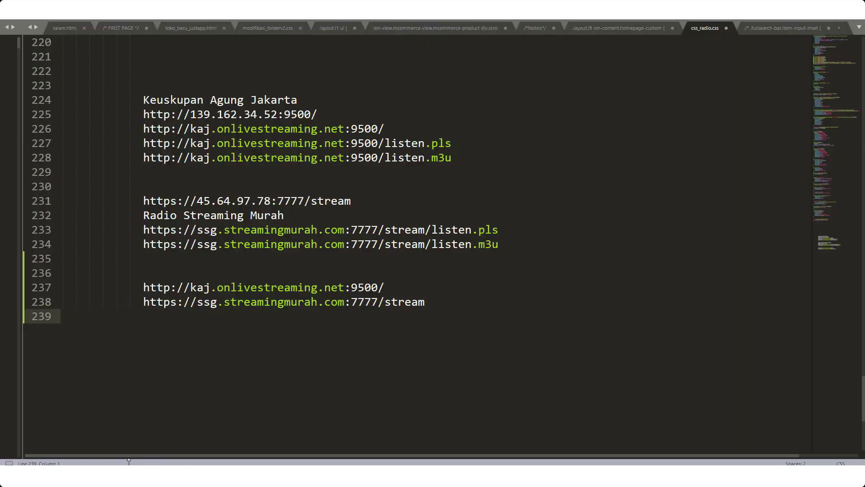
pyautogui.hotkey('alt', 'Tab')
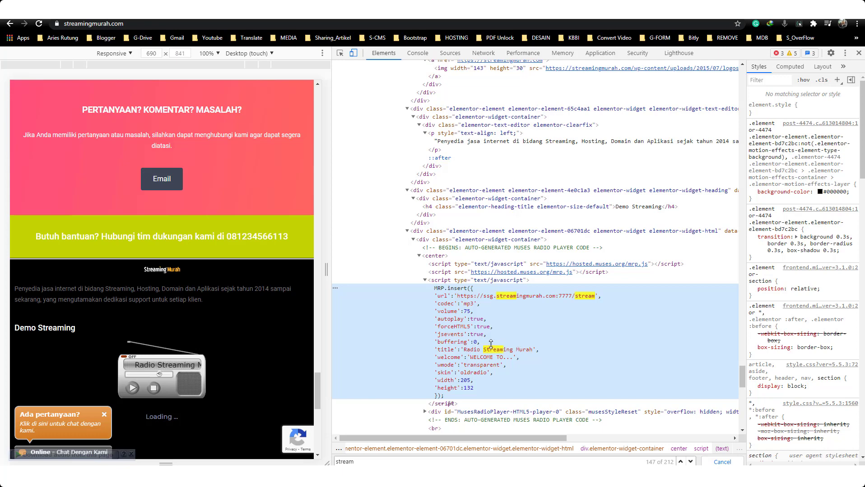
pyautogui.hotkey('alt', 'Tab')
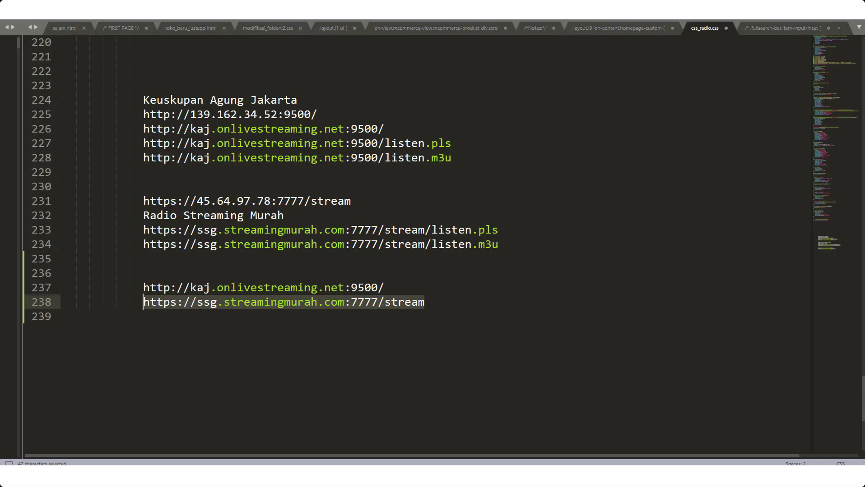
pyautogui.click(243, 376)
pyautogui.moveTo(384, 288); pyautogui.dragTo(145, 289)
pyautogui.hotkey('ctrl', 'c')
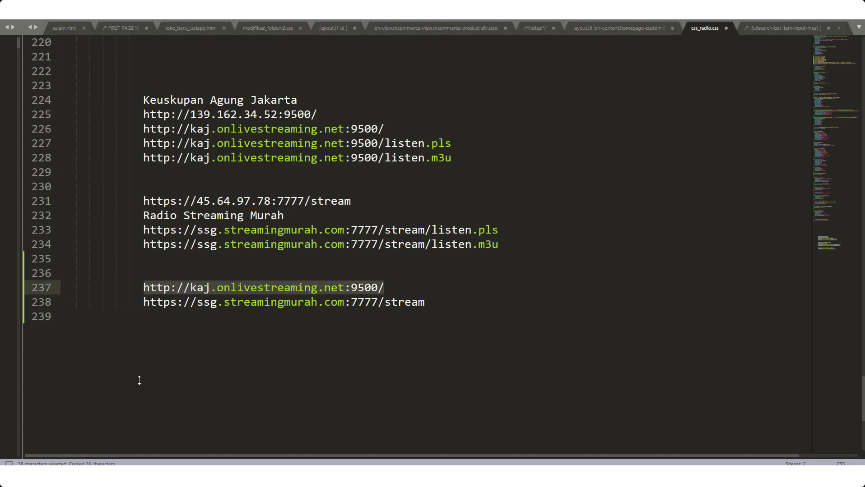
pyautogui.hotkey('alt', 'Tab')
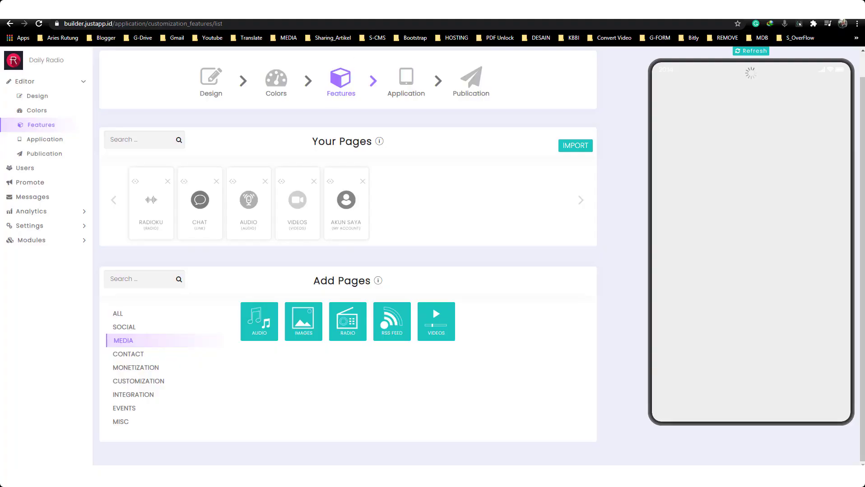
# Step: Load the KAJ stream address in a new tab, showing the KAJ Radioline status page
pyautogui.hotkey('ctrl', 't')
pyautogui.hotkey('ctrl', 'v')
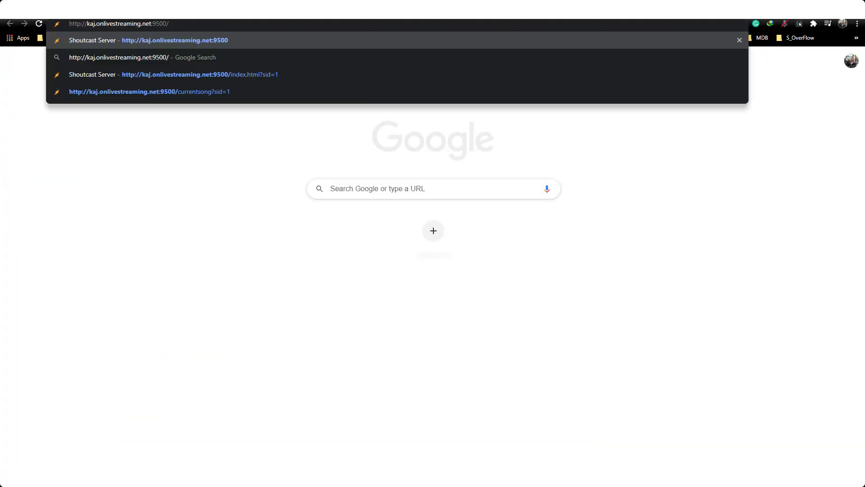
pyautogui.press('Return')
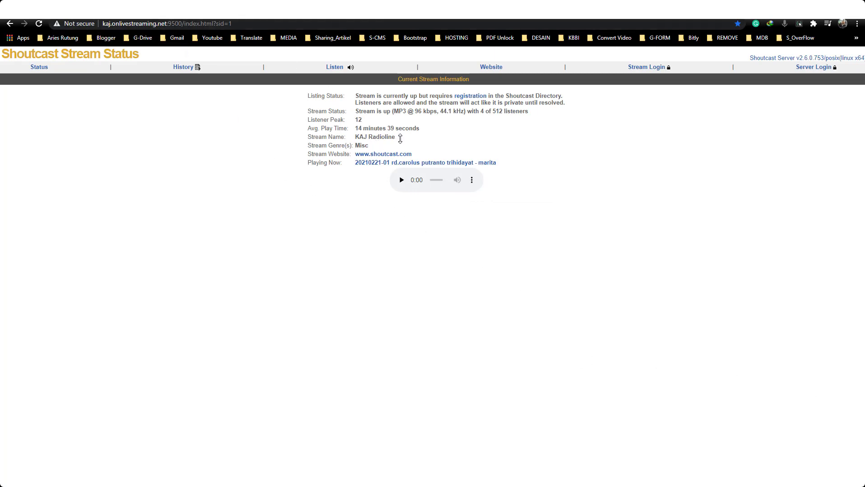
pyautogui.moveTo(400, 138); pyautogui.dragTo(355, 139)
pyautogui.click(404, 134)
# Step: Briefly play and pause KAJ Radioline, noting its MP3 format, 96 kbps bitrate and listeners
pyautogui.click(400, 180)
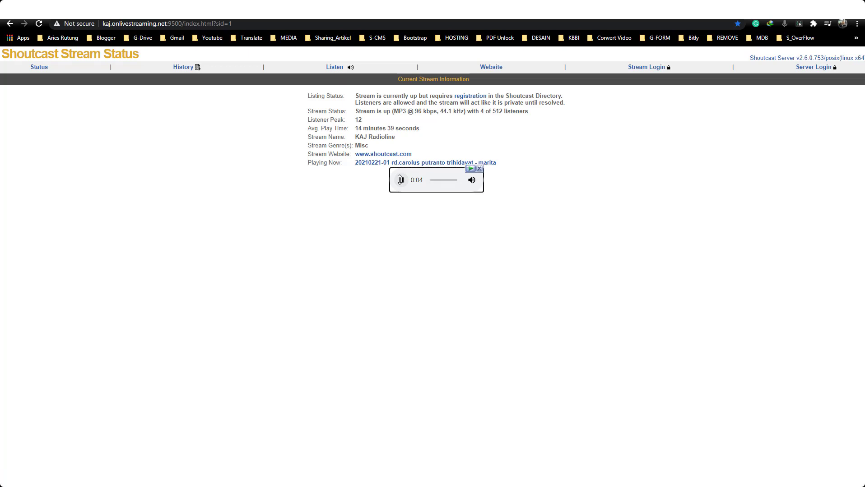
pyautogui.click(400, 180)
pyautogui.doubleClick(404, 111)
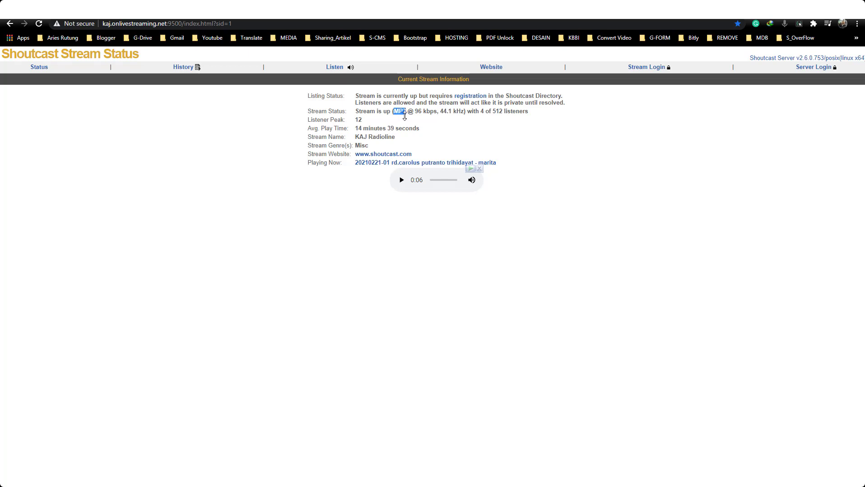
pyautogui.moveTo(414, 112); pyautogui.dragTo(437, 112)
pyautogui.moveTo(492, 112)
pyautogui.mouseDown()
pyautogui.moveTo(503, 111)
pyautogui.moveTo(480, 111)
pyautogui.mouseUp()
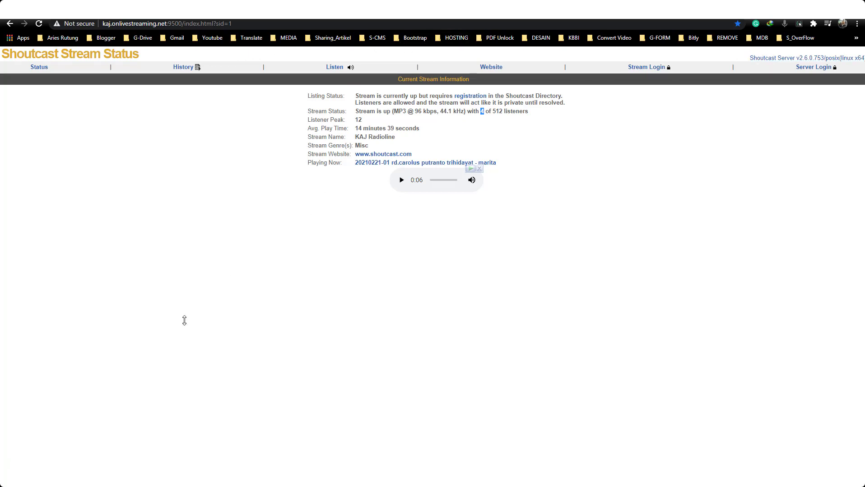
pyautogui.hotkey('alt', 'Tab')
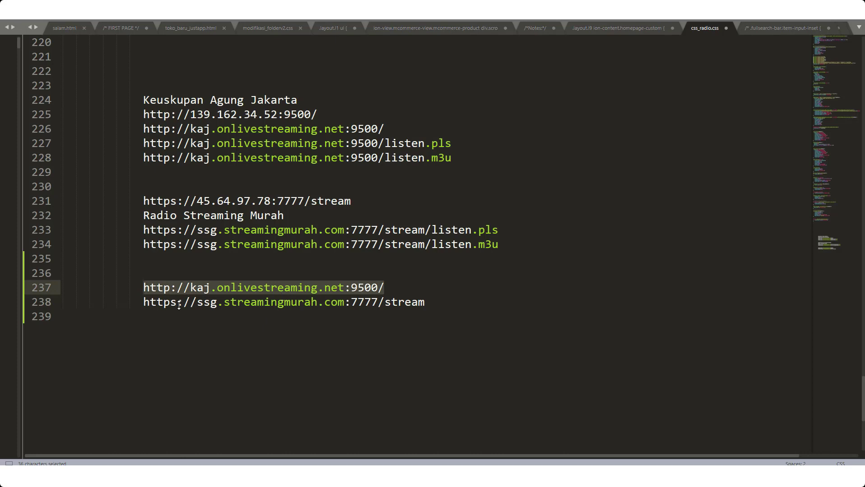
# Step: Open the copied ssg.streamingmurah.com:7777/stream address in Chrome and cancel the resulting download
pyautogui.click(179, 305)
pyautogui.moveTo(425, 302); pyautogui.dragTo(144, 305)
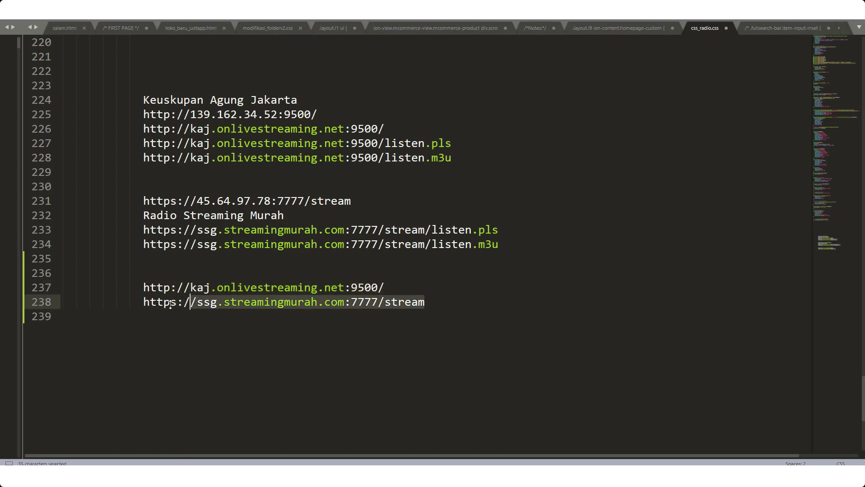
pyautogui.hotkey('ctrl', 'c')
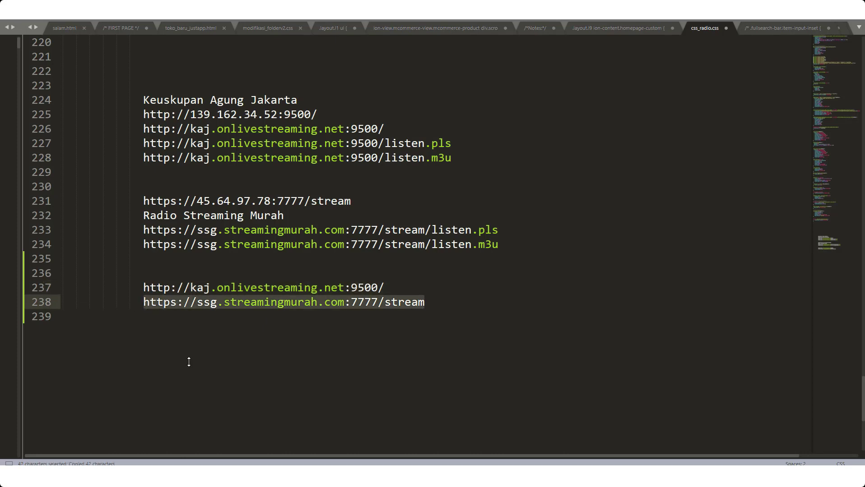
pyautogui.hotkey('alt', 'Tab')
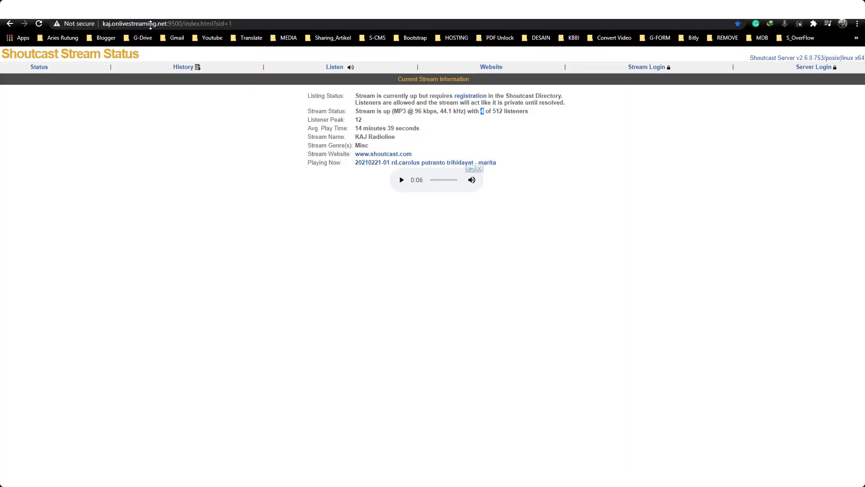
pyautogui.click(150, 24)
pyautogui.hotkey('ctrl', 'v')
pyautogui.press('Return')
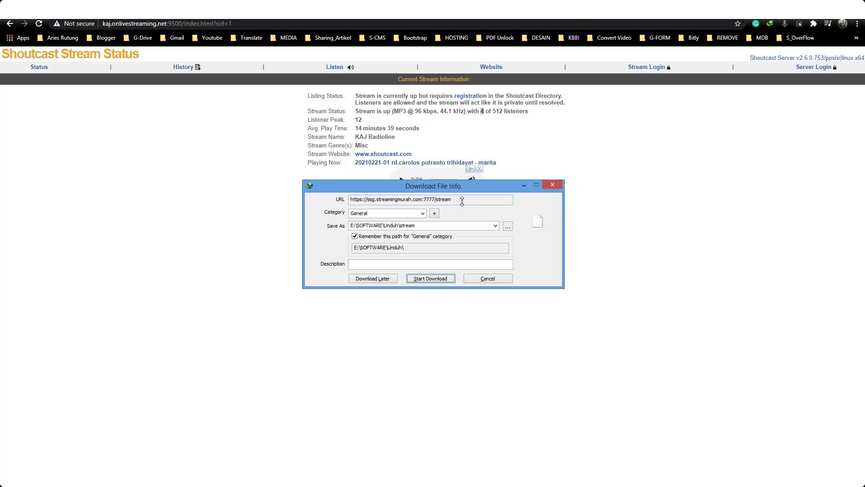
pyautogui.click(493, 278)
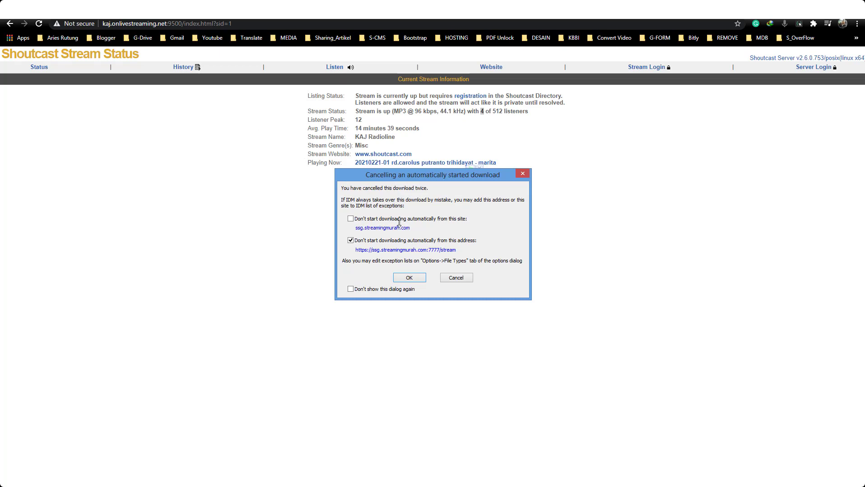
pyautogui.click(455, 278)
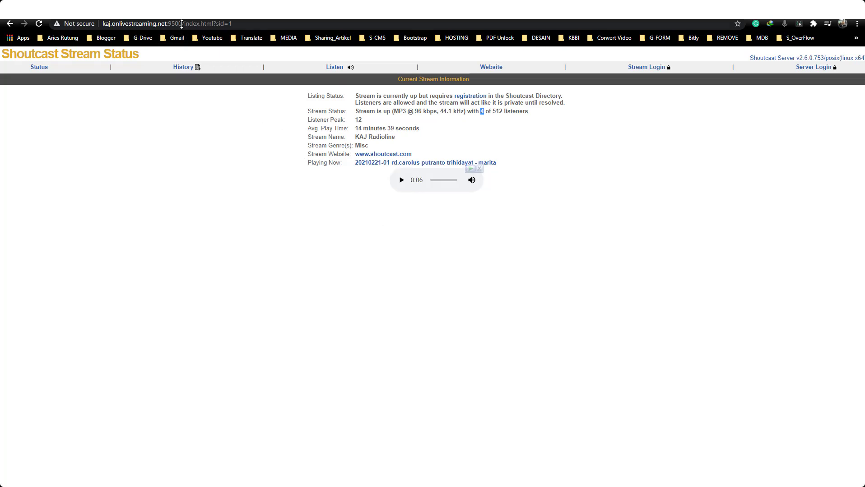
# Step: Remove 'stream' from the address to load the ssg.streamingmurah.com:7777 status page
pyautogui.click(181, 24)
pyautogui.hotkey('ctrl', 'v')
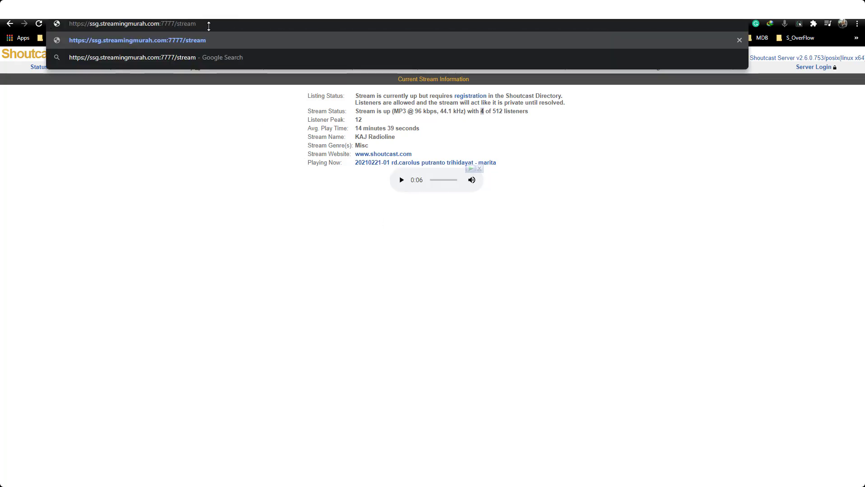
pyautogui.moveTo(196, 24); pyautogui.dragTo(178, 25)
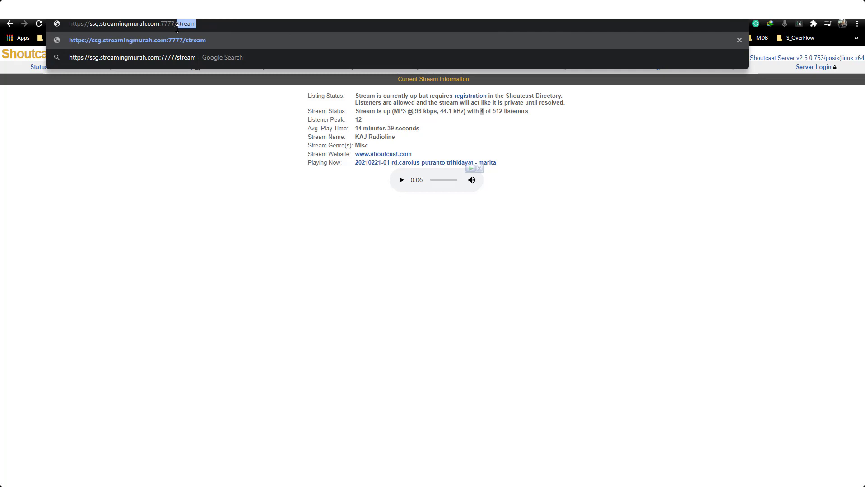
pyautogui.press('BackSpace')
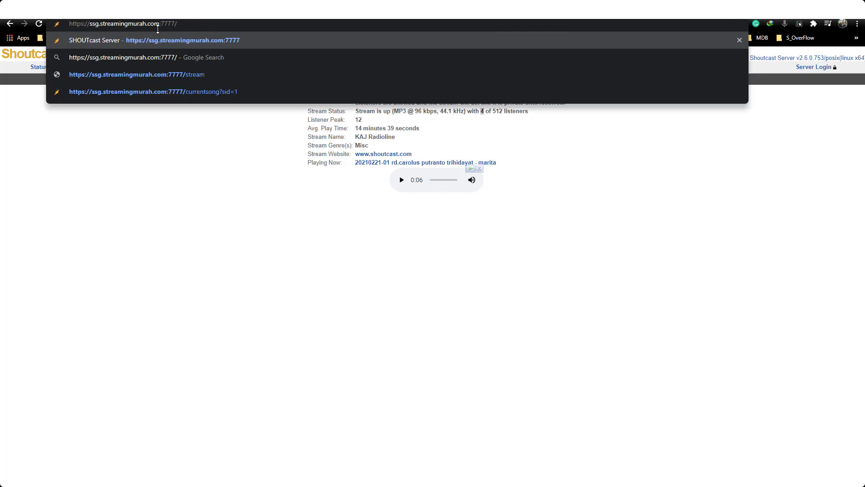
pyautogui.press('Return')
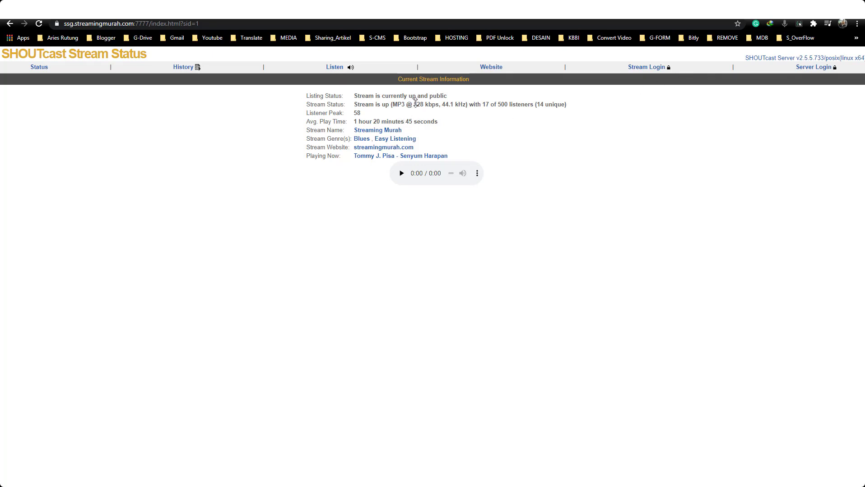
# Step: Note the 128 kbps MP3 stream with 17 listeners, then briefly play and pause it
pyautogui.moveTo(414, 105); pyautogui.dragTo(435, 105)
pyautogui.moveTo(404, 104); pyautogui.dragTo(392, 104)
pyautogui.moveTo(489, 104); pyautogui.dragTo(482, 104)
pyautogui.click(401, 173)
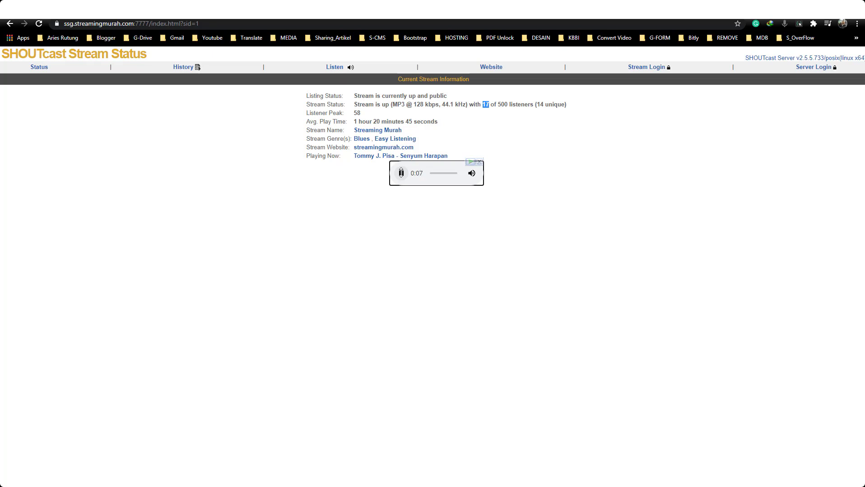
pyautogui.click(401, 173)
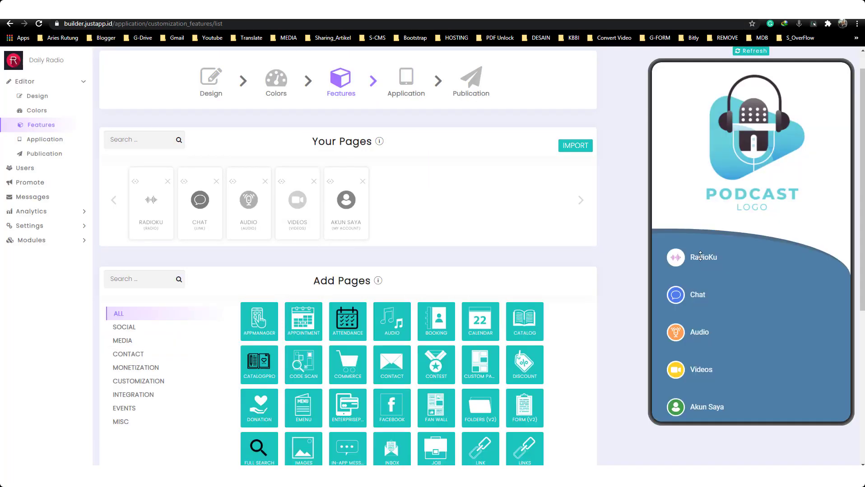
# Step: Open RadioKu in the phone preview and briefly play then pause Radio Streaming Murah
pyautogui.click(701, 258)
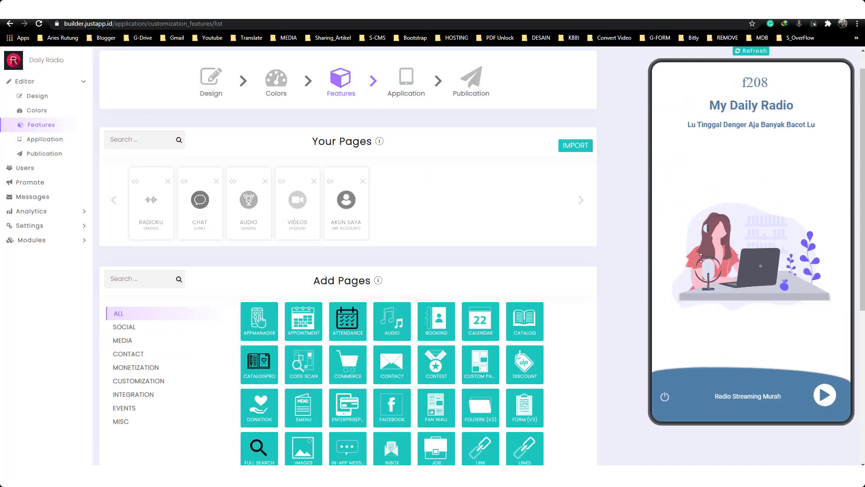
pyautogui.click(826, 395)
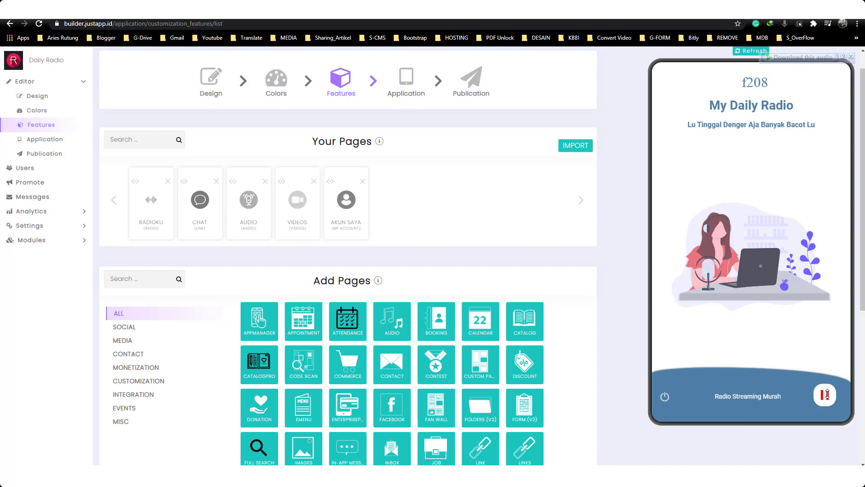
pyautogui.click(826, 394)
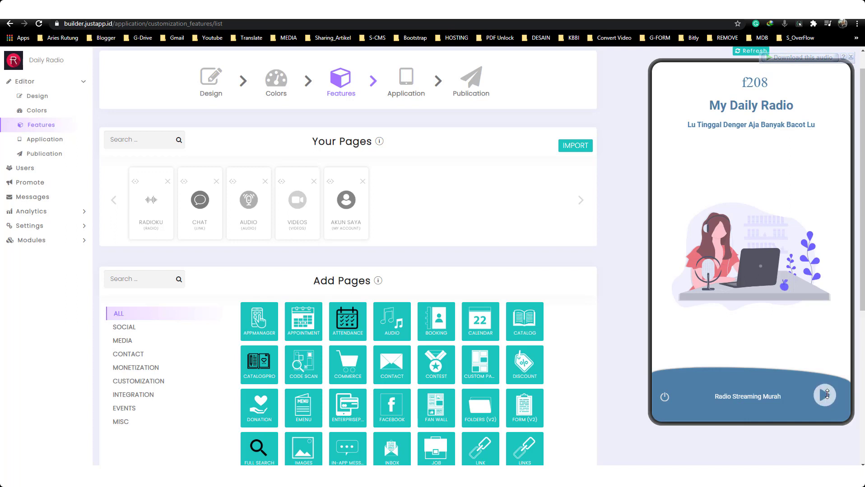